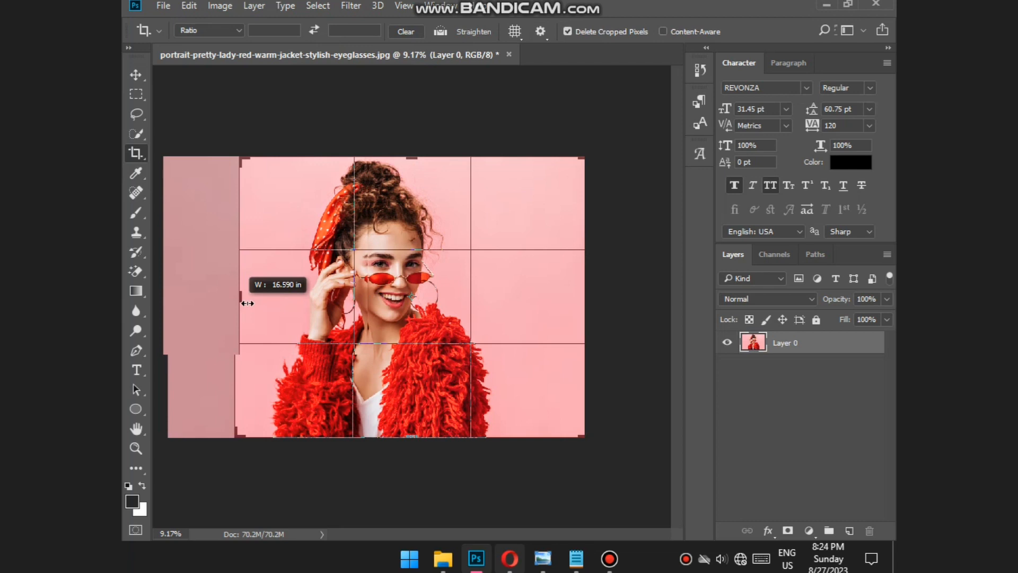
Crop the portrait canvas, trimming its left side and extending it past the right edge of the photo
drag(247, 303, 250, 303)
drag(574, 296, 622, 305)
key(Return)
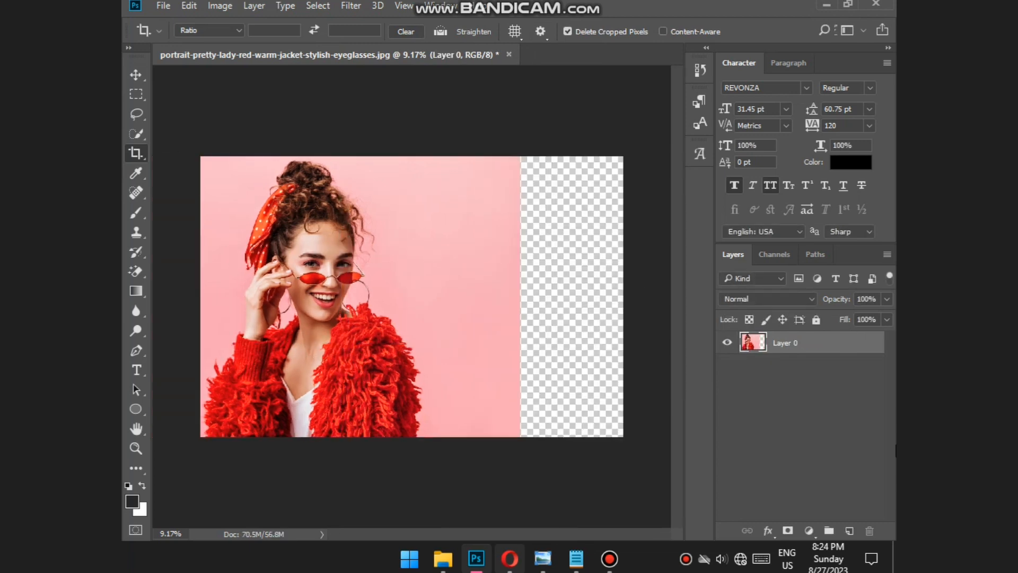
Add a Solid Color fill layer in light pink above the portrait
click(809, 530)
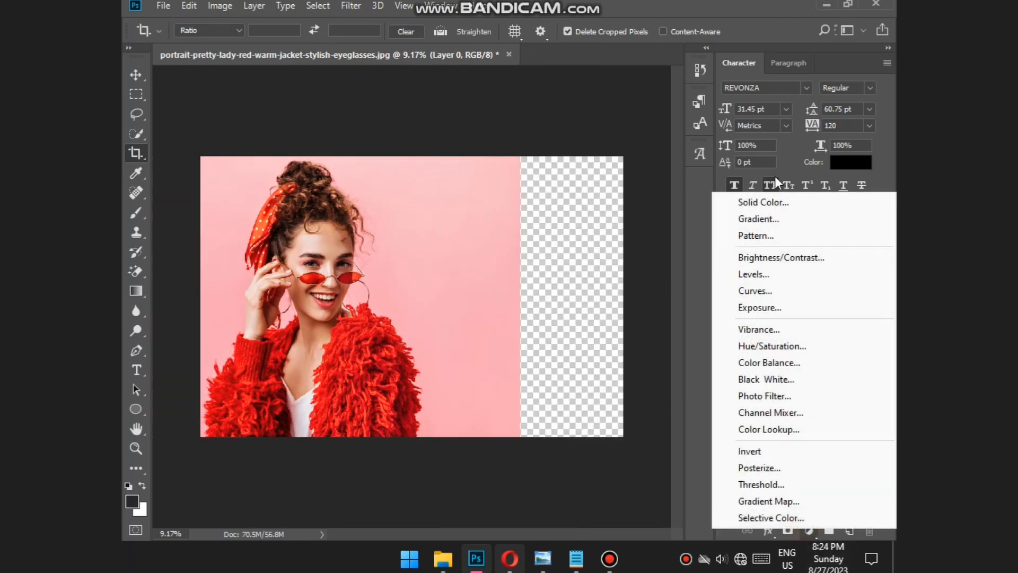
click(777, 206)
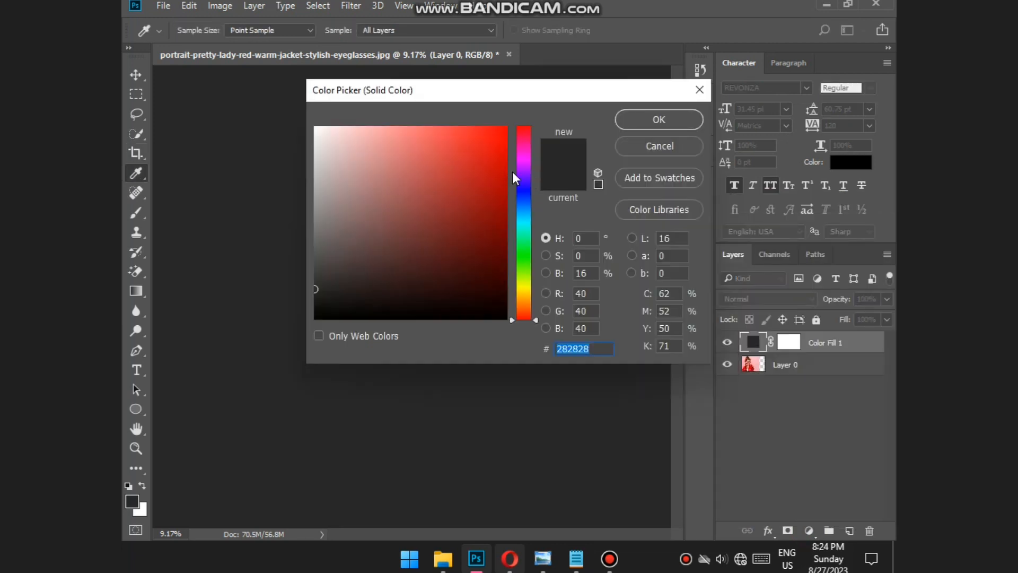
click(519, 190)
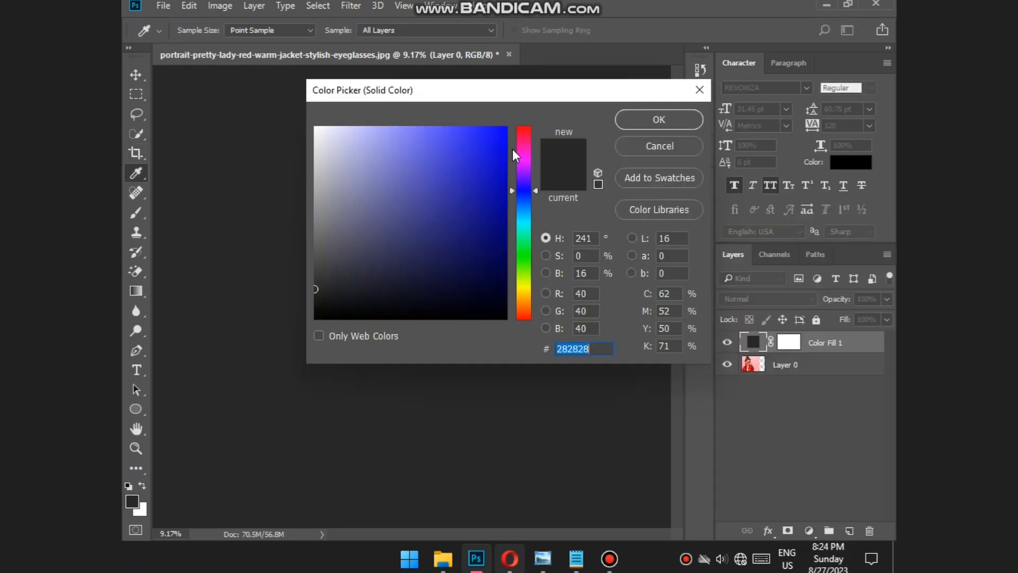
click(514, 143)
click(505, 136)
click(479, 133)
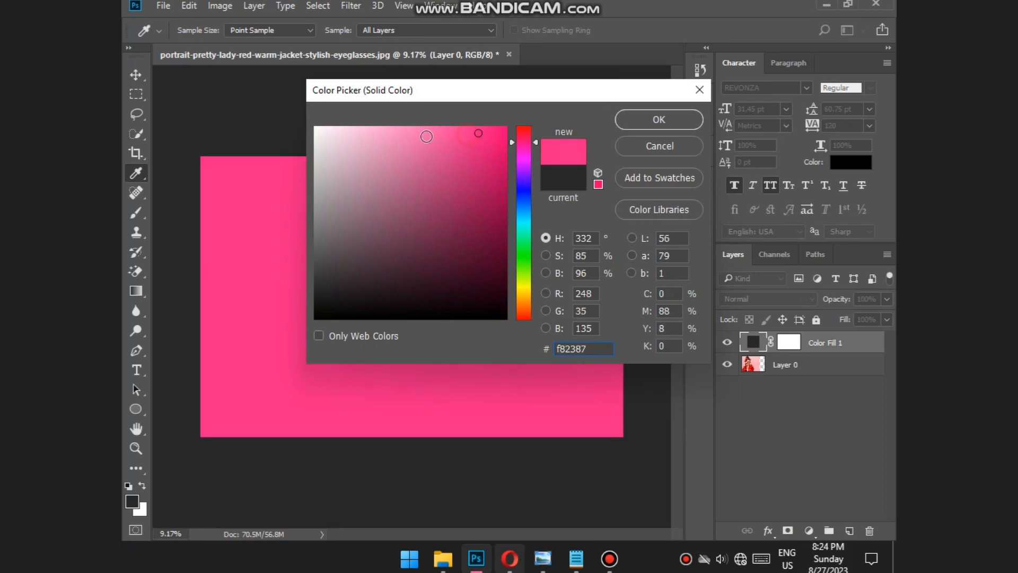
click(426, 136)
click(454, 128)
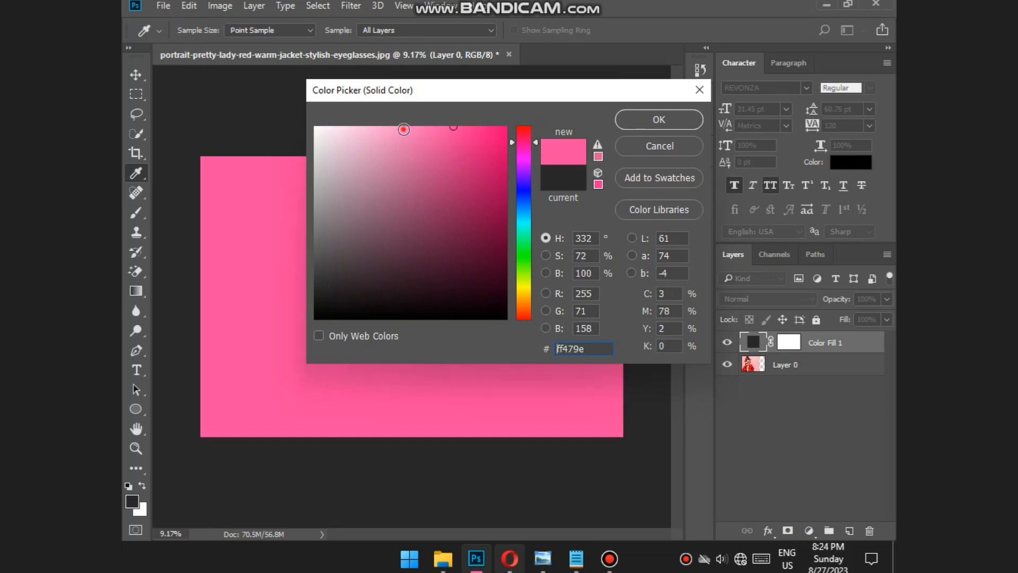
click(403, 130)
click(653, 122)
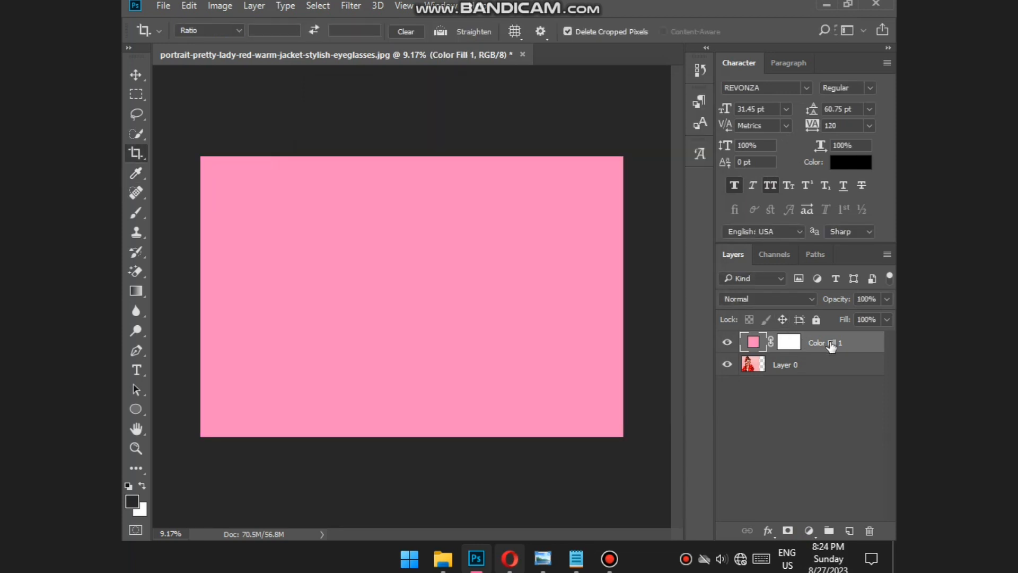
Place the pink fill layer beneath the portrait layer and set its color to f7aab4
drag(830, 344, 824, 394)
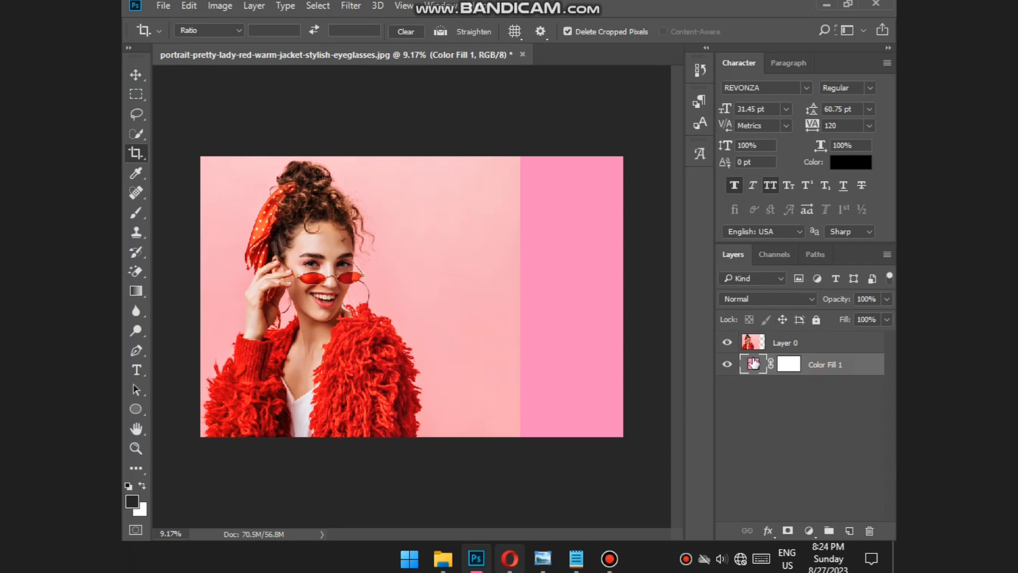
double_click(753, 363)
text(f7aab4)
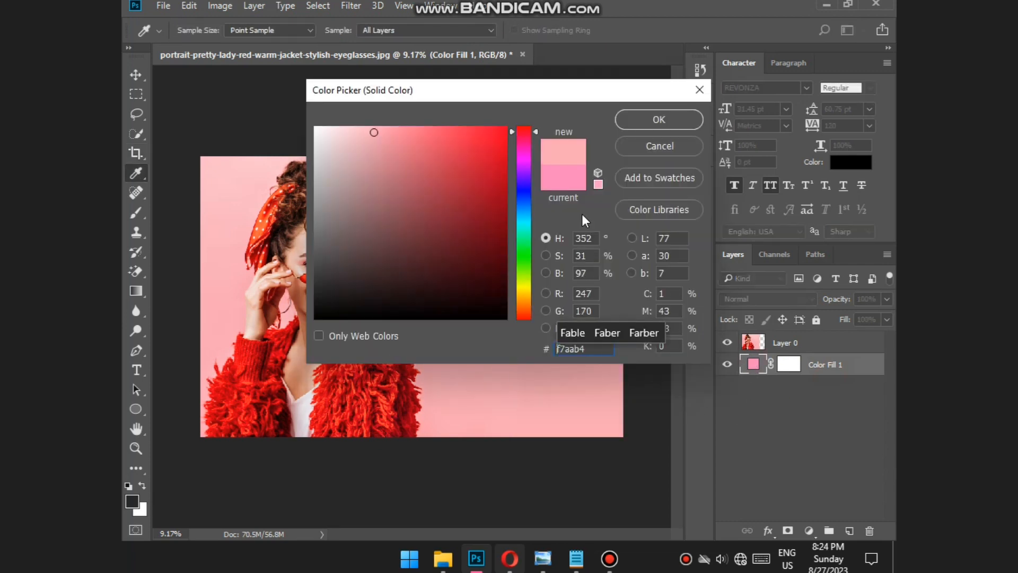
click(642, 119)
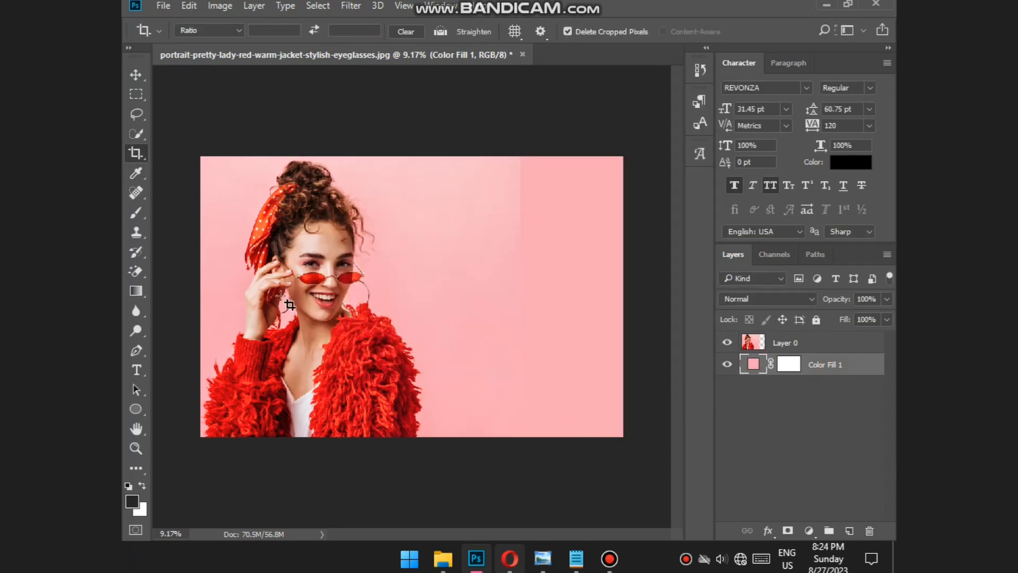
Add a layer mask to Layer 0 and paint black on it over the upper background seam with the soft 1200 px brush
click(821, 350)
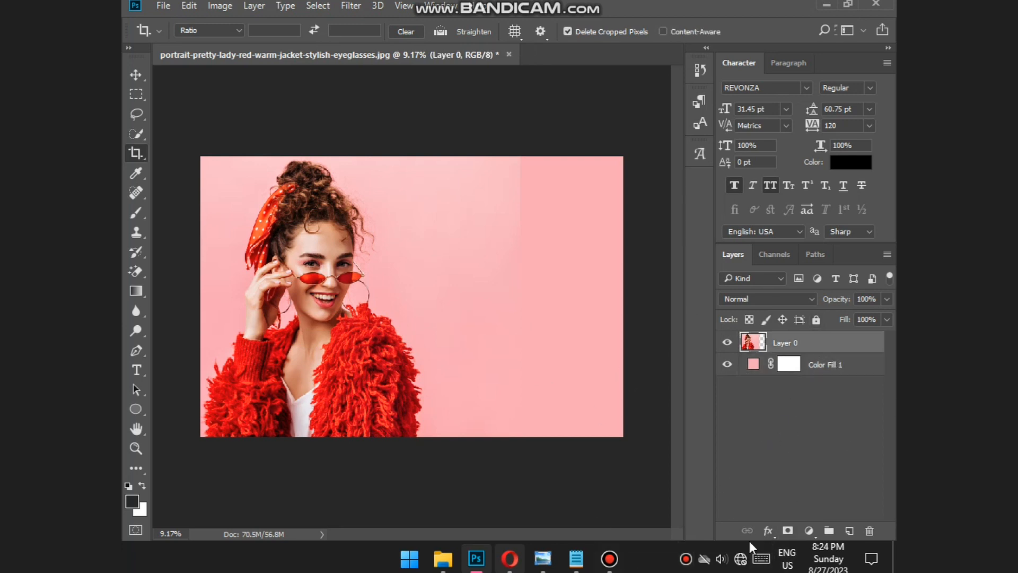
click(788, 531)
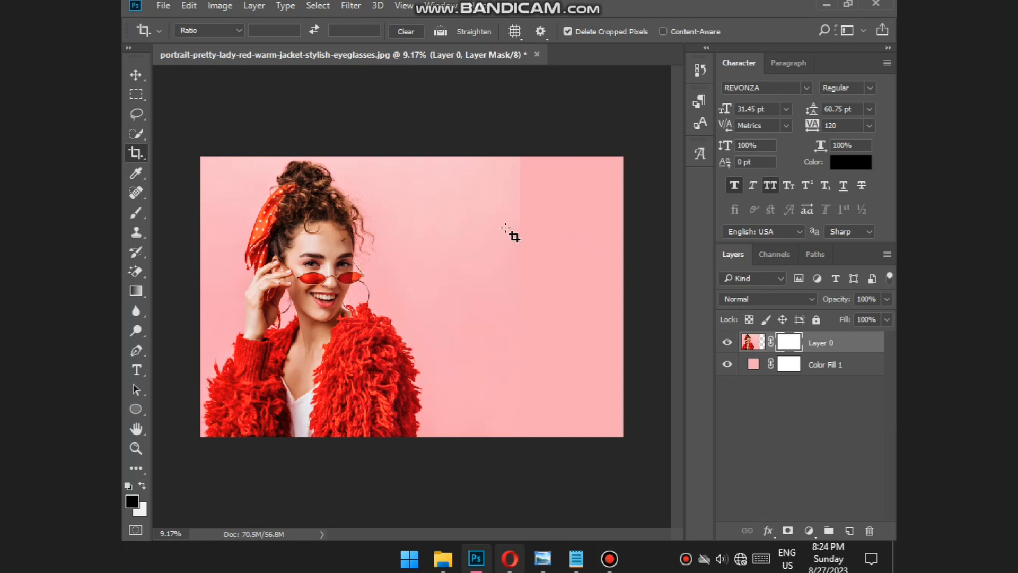
click(138, 212)
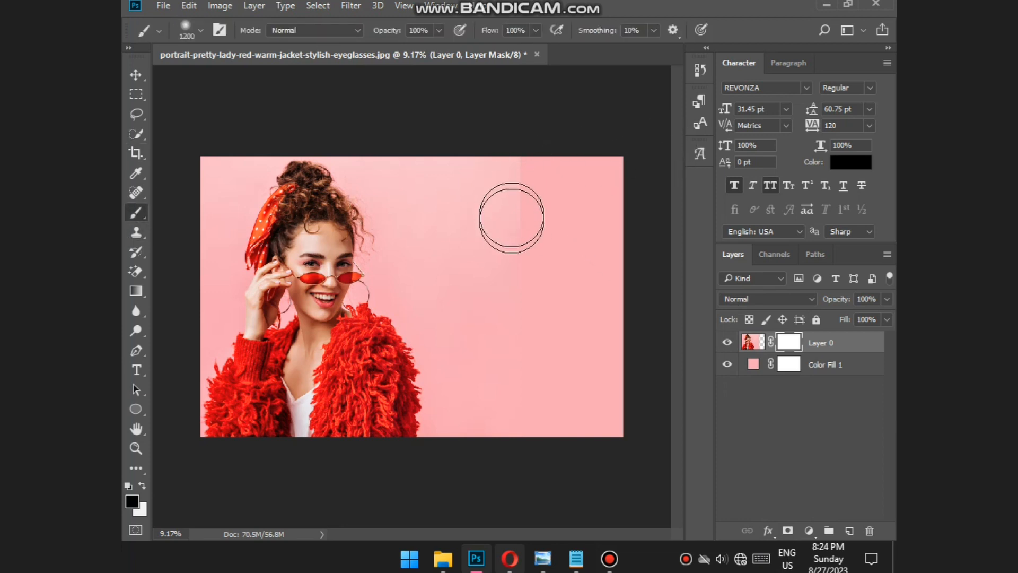
mouse_move(521, 222)
mouse_down()
mouse_move(548, 173)
mouse_move(483, 143)
mouse_up()
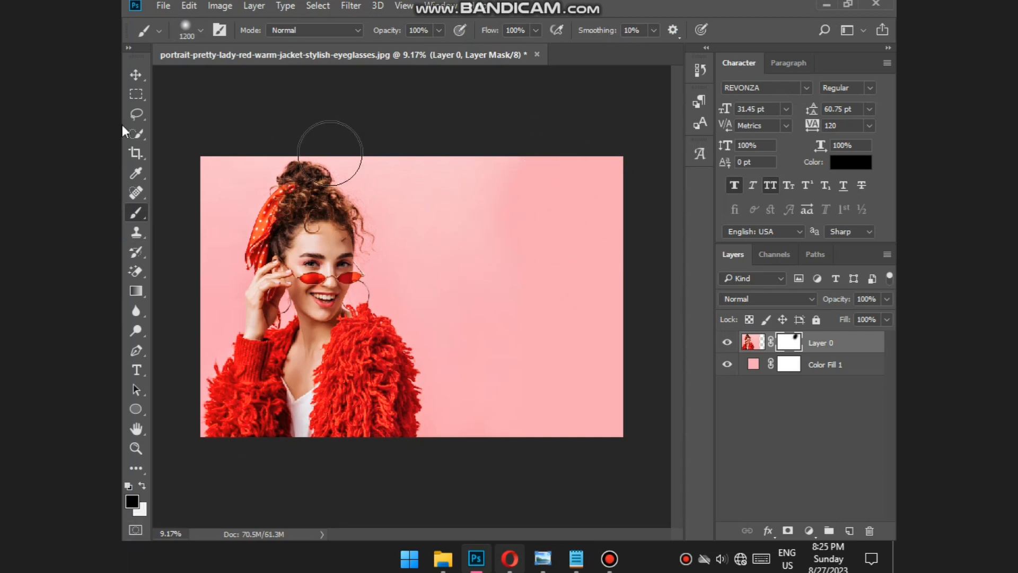
Add the text "FASHION" beside the woman's head and enlarge it to about 223 pt across the empty background
click(135, 371)
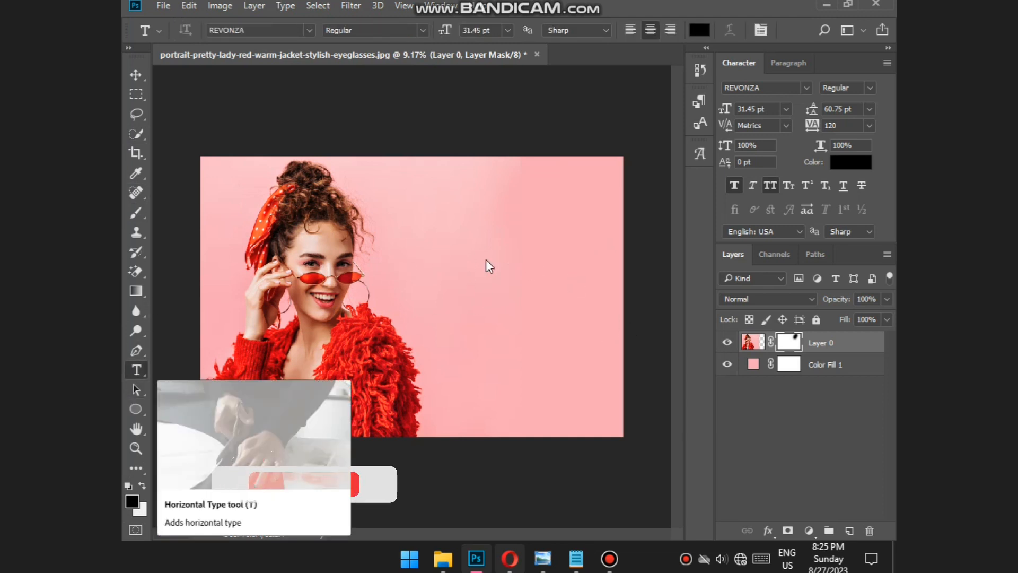
click(443, 260)
text(FASHION)
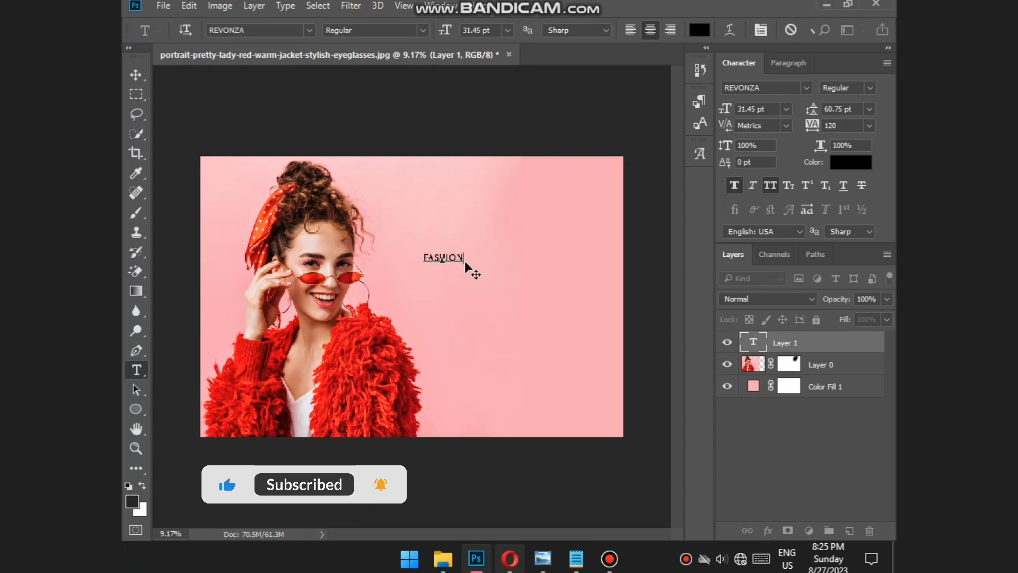
drag(471, 268, 663, 259)
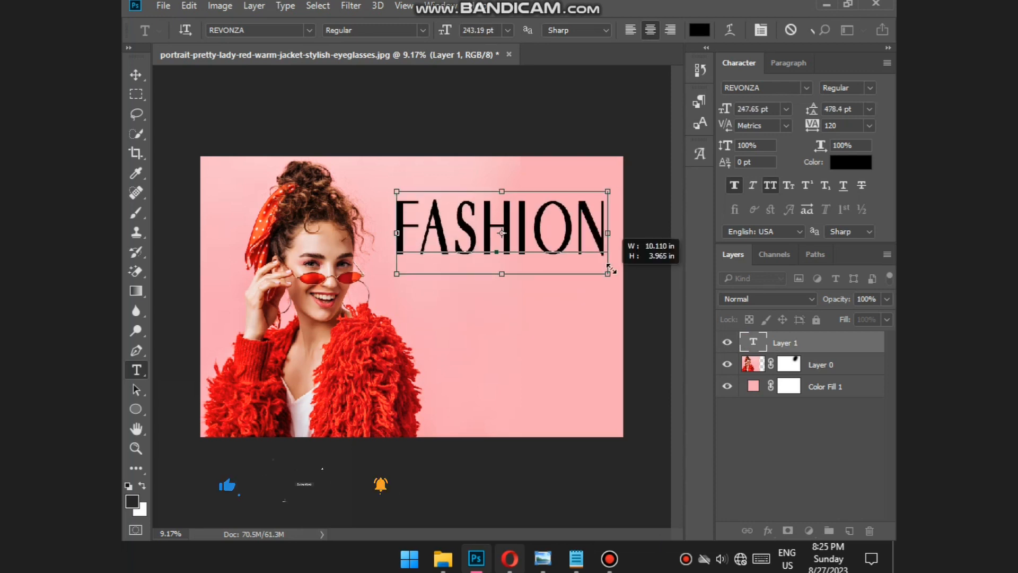
Change the font of the FASHION text to AdvertisersGothic
click(756, 339)
double_click(758, 340)
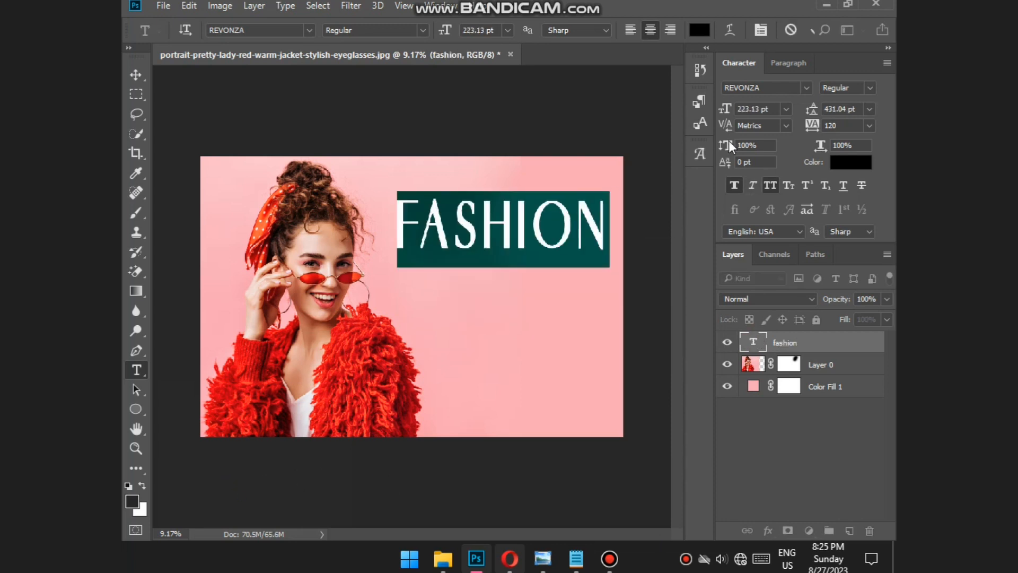
click(806, 87)
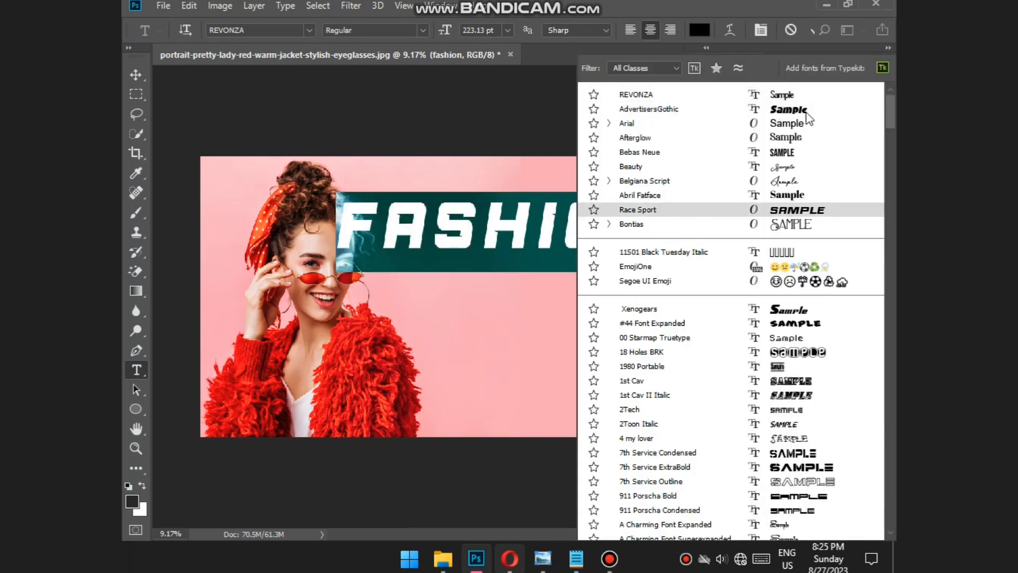
click(690, 102)
Set the font size of the FASHION text to 184.13 pt
key(ctrl+shift+comma)
key(ctrl+shift+comma)
key(ctrl+shift+comma)
key(ctrl+shift+comma)
key(ctrl+shift+comma)
key(ctrl+shift+comma)
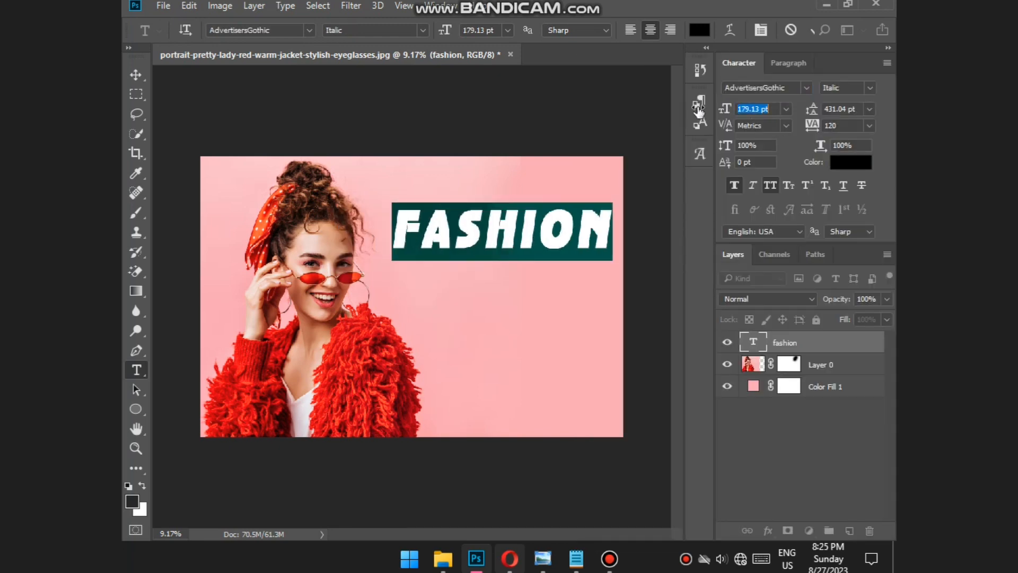
key(Up)
key(Up)
key(Up)
key(Up)
key(Up)
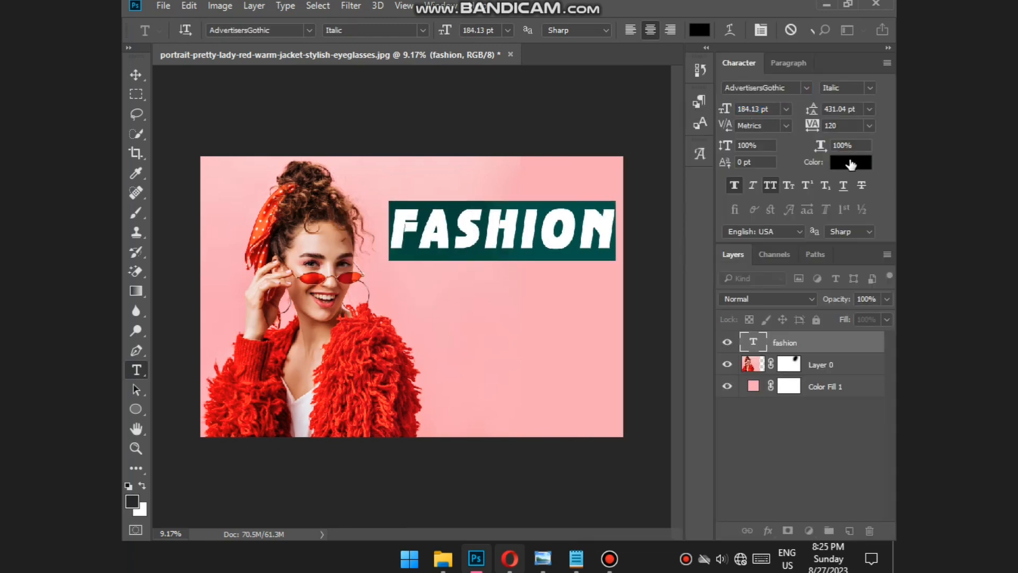
Recolor the FASHION text with the red sampled from the jacket, de0b1f
click(851, 164)
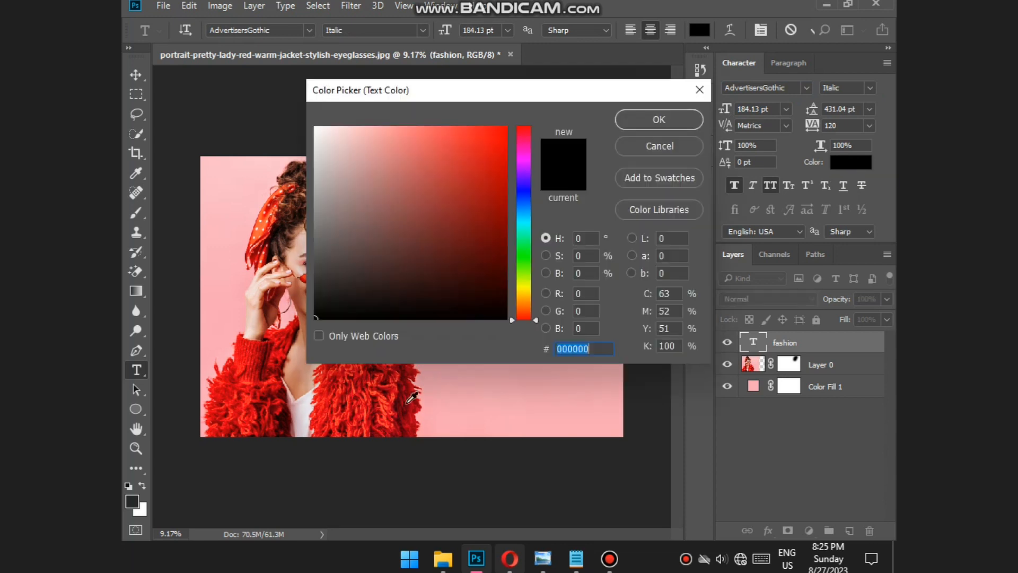
click(412, 398)
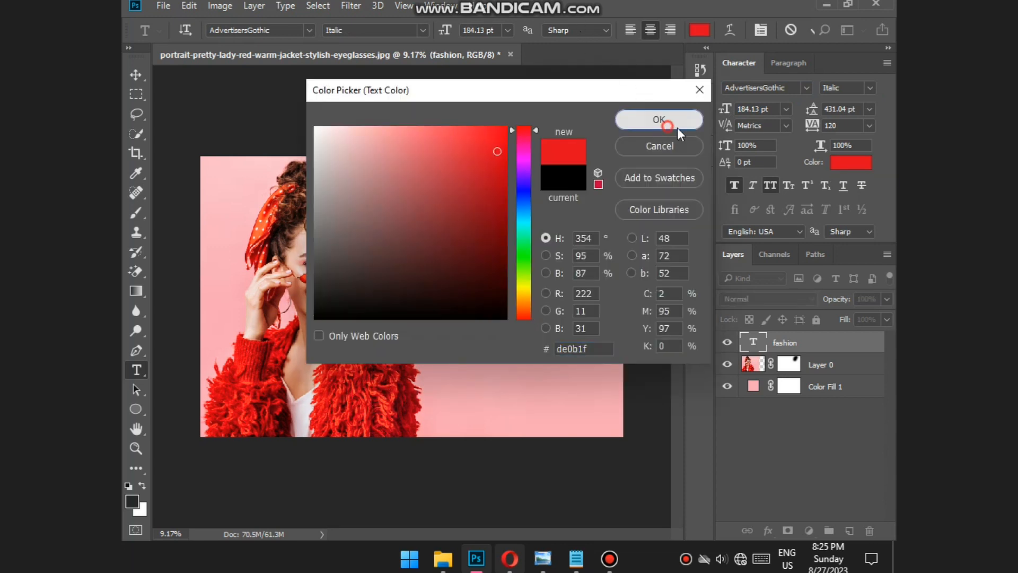
click(677, 127)
click(825, 440)
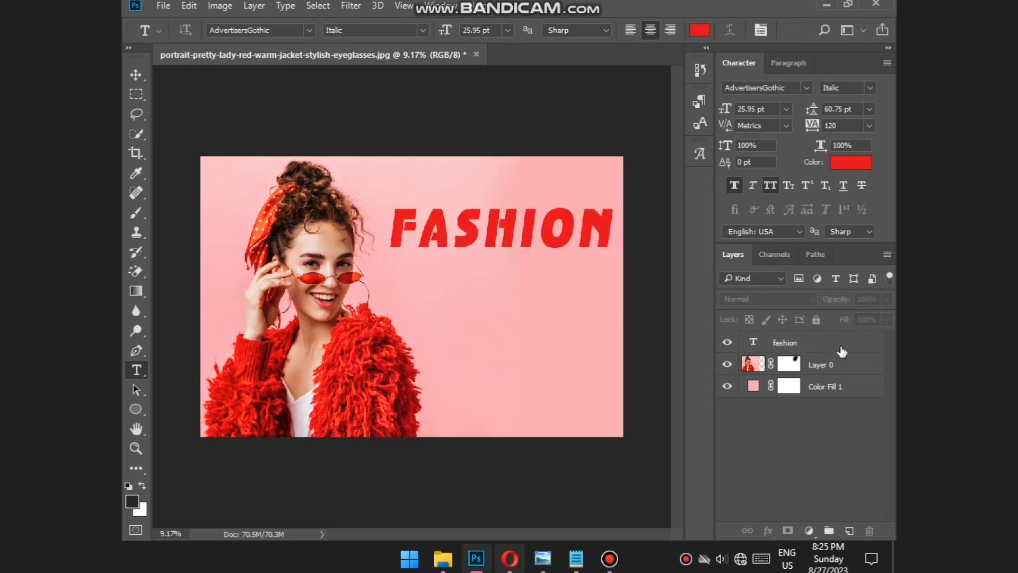
Apply a Bevel & Emboss layer style with Texture to the fashion text layer, leaving Drop Shadow off
click(823, 348)
right_click(856, 344)
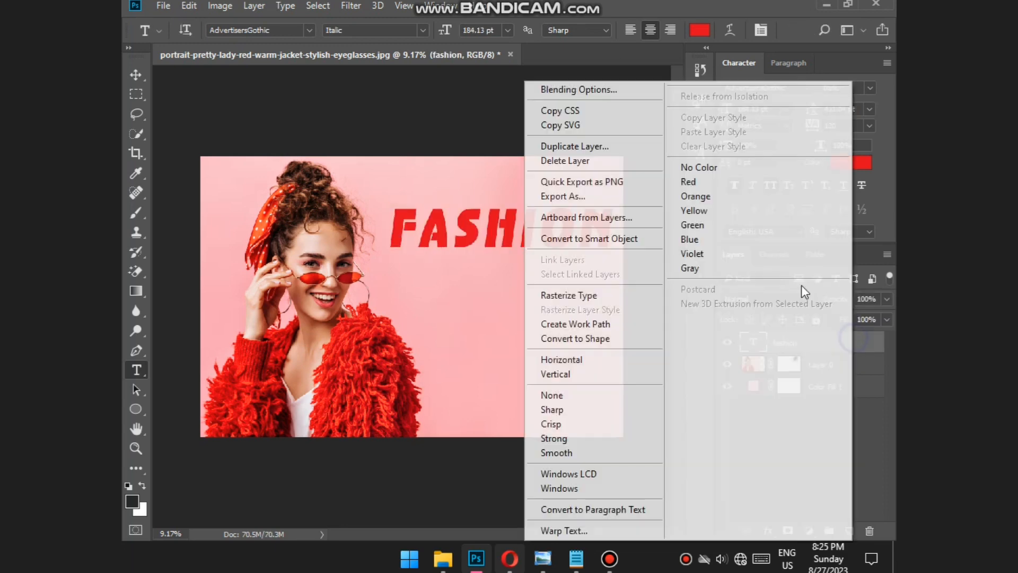
click(579, 90)
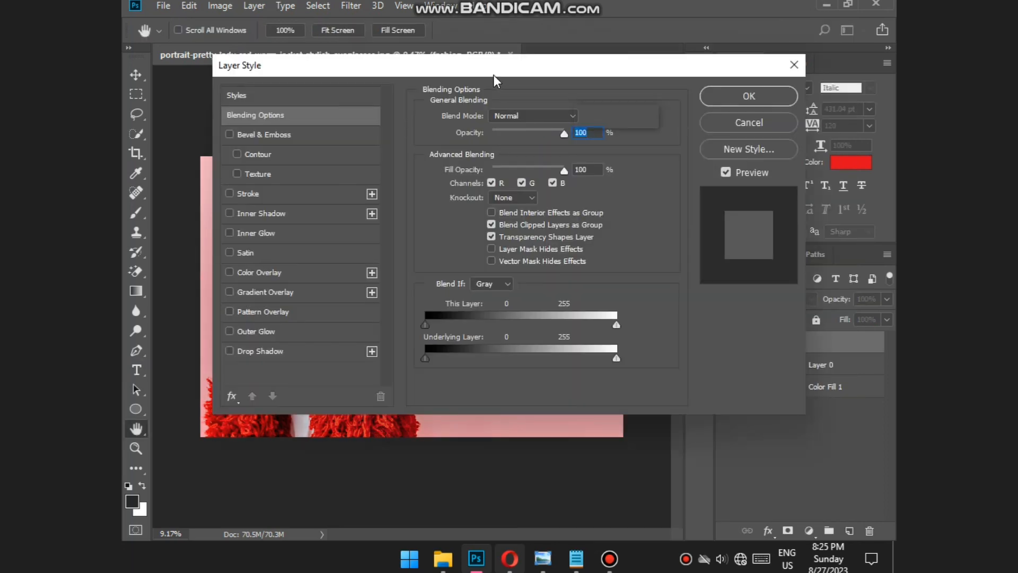
drag(493, 75, 875, 120)
click(634, 409)
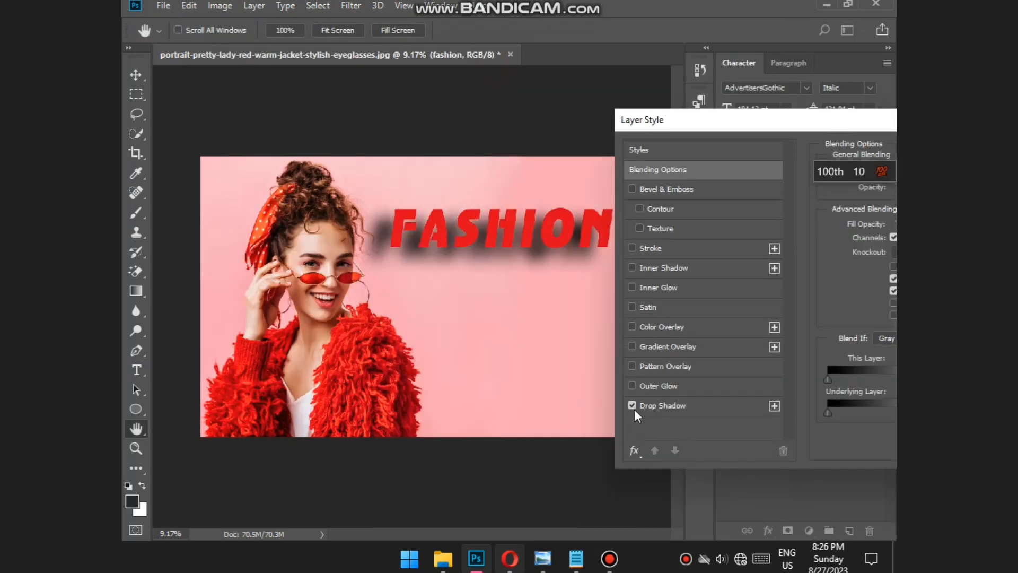
click(634, 408)
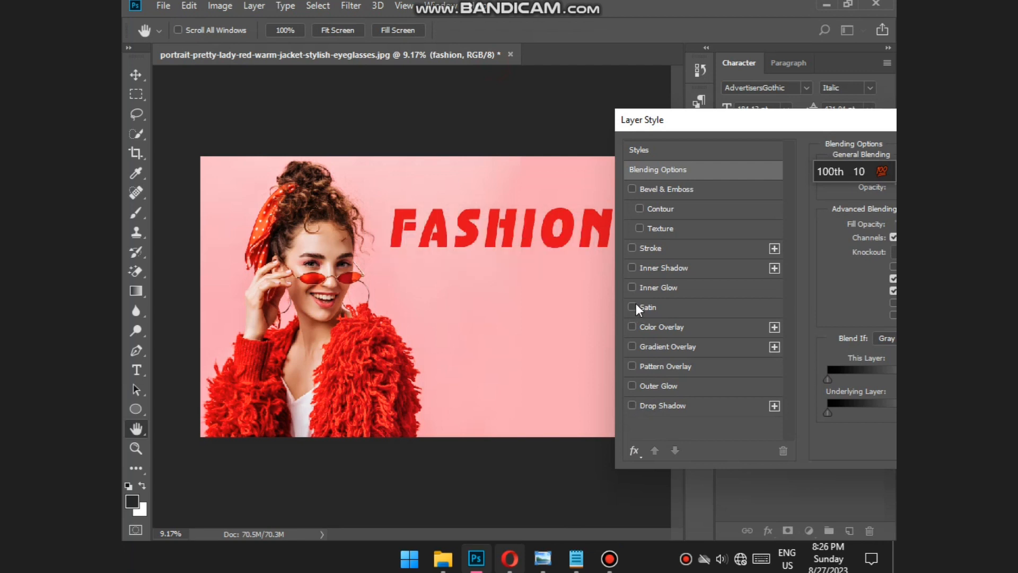
click(640, 228)
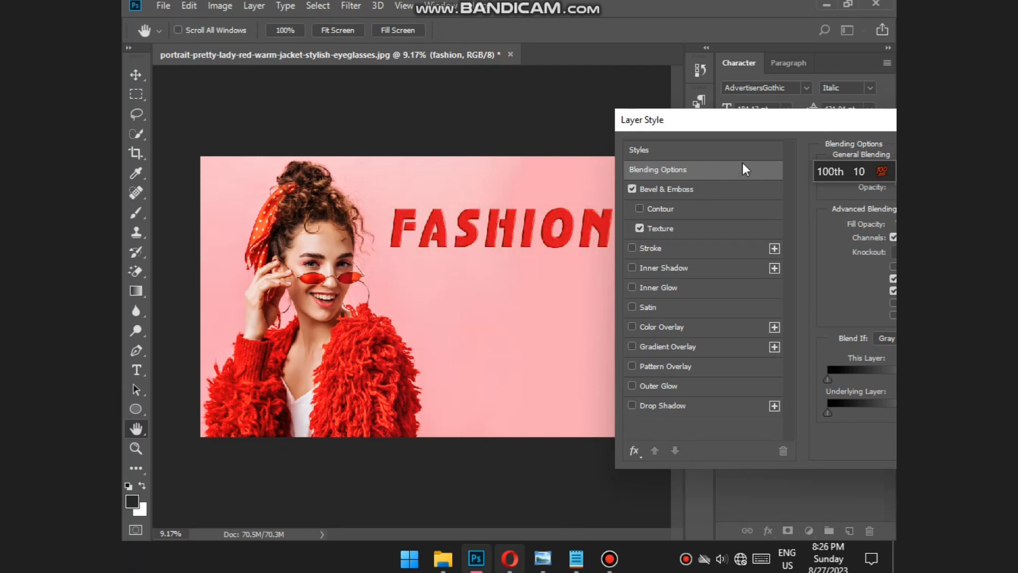
drag(764, 126, 254, 338)
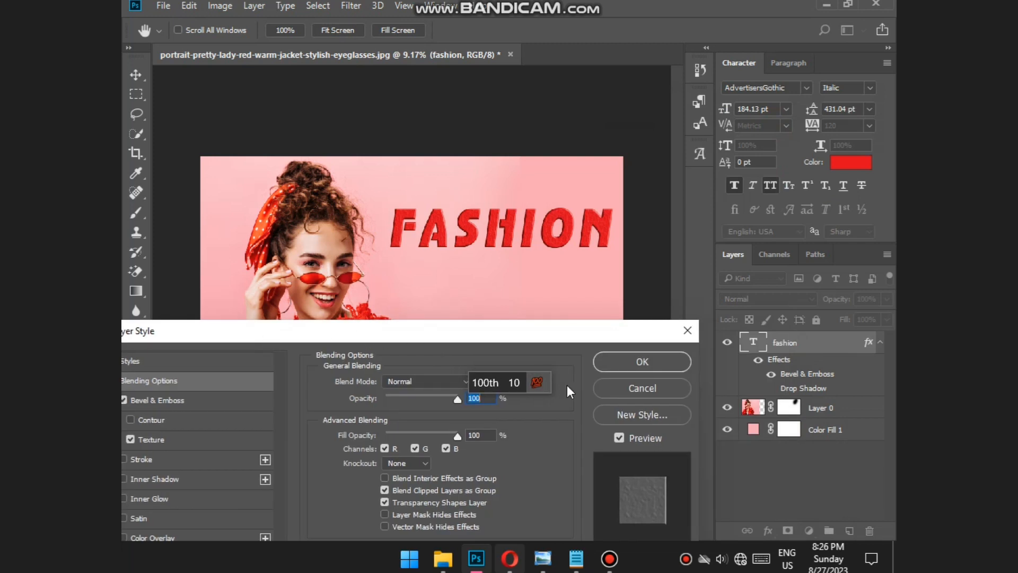
click(642, 361)
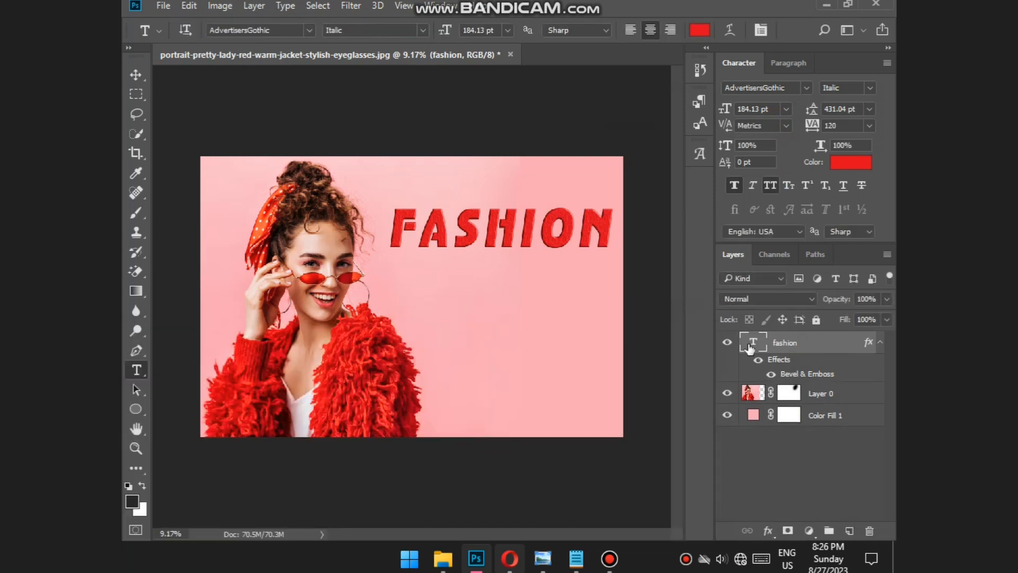
Set the FASHION text's tracking to 60 and its font size to 206.13 pt
double_click(752, 340)
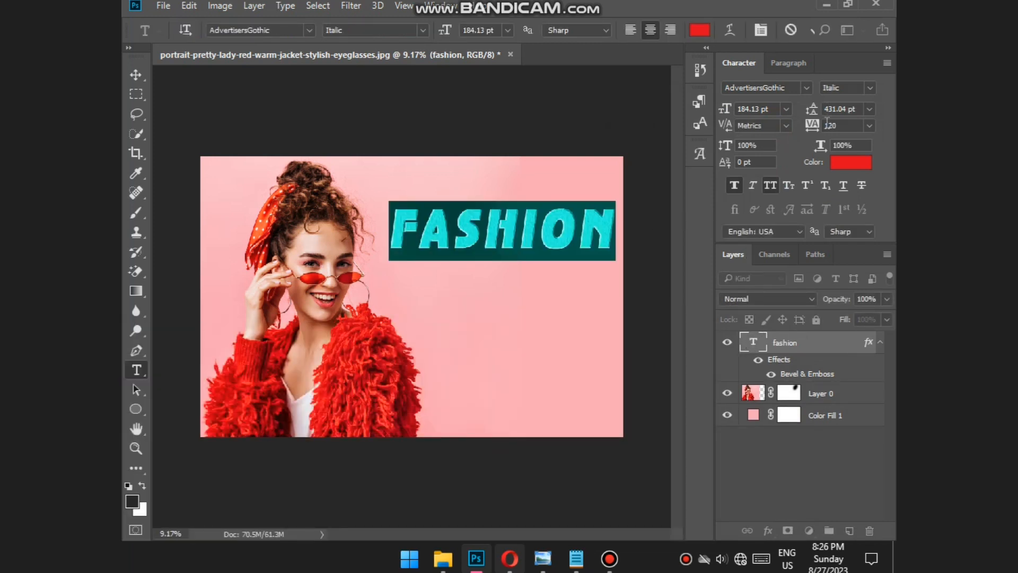
drag(815, 130, 736, 69)
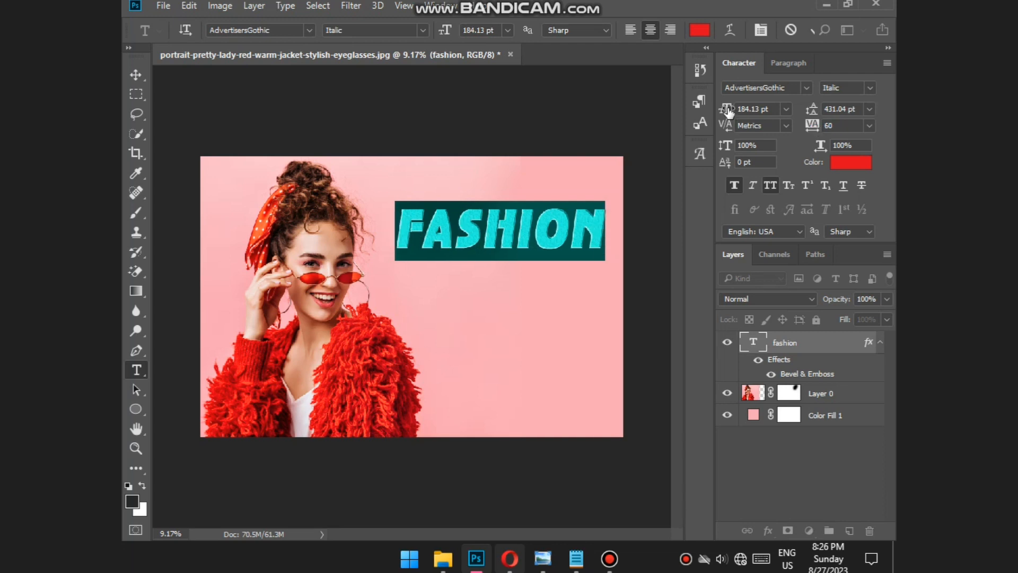
drag(735, 109, 743, 110)
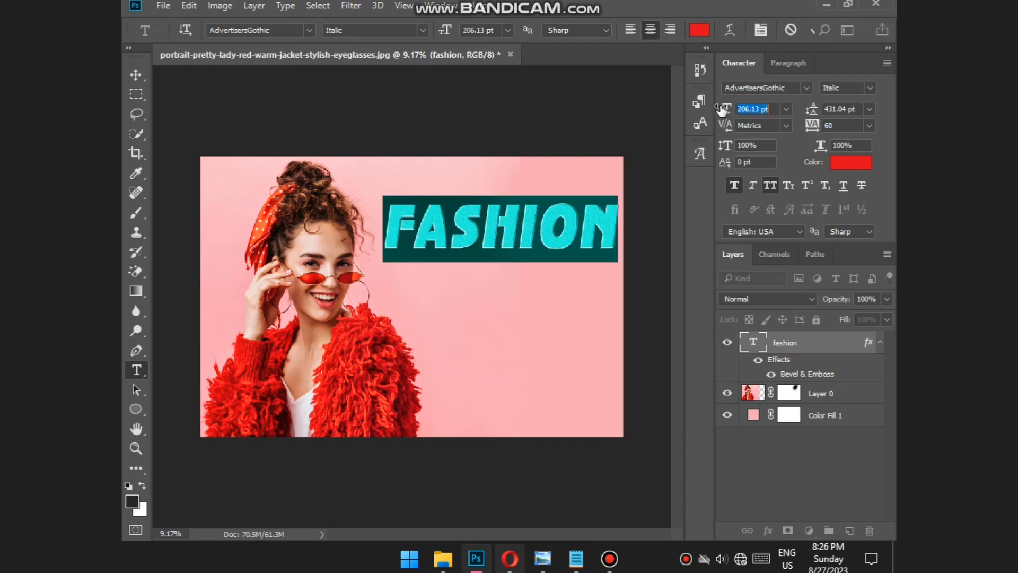
click(586, 126)
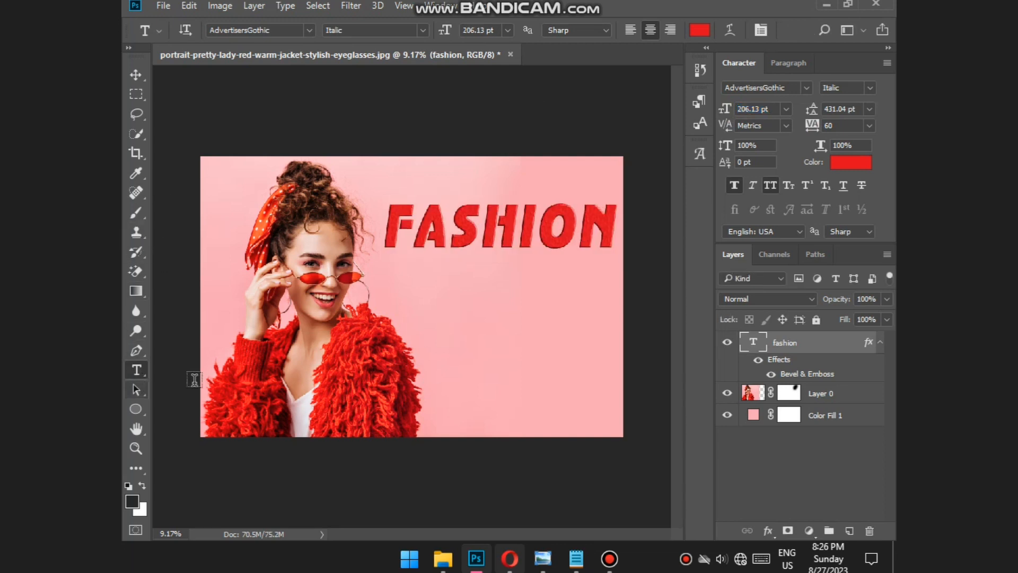
Copy the word collection from Notepad into a new text layer and scale it to 74.09 pt beneath the FASHION title
click(417, 324)
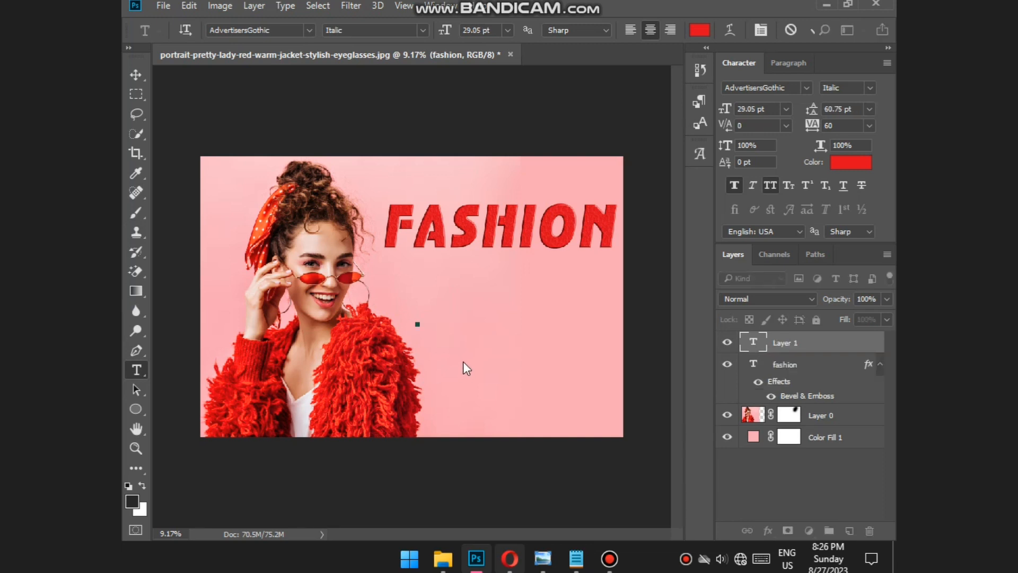
click(576, 559)
drag(585, 178, 567, 206)
right_click(590, 199)
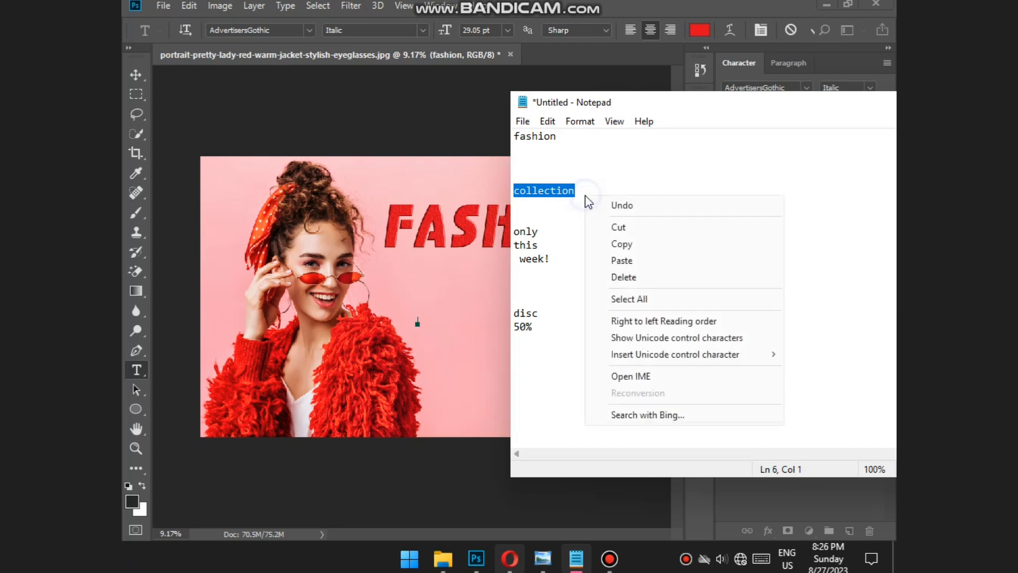
click(628, 244)
click(423, 322)
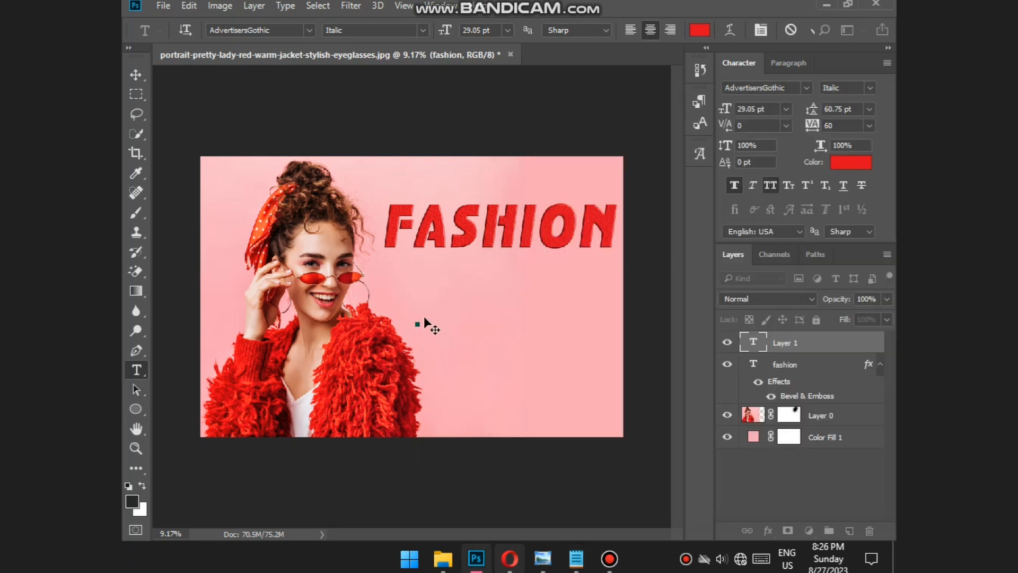
click(422, 317)
key(ctrl+v)
drag(449, 342, 659, 322)
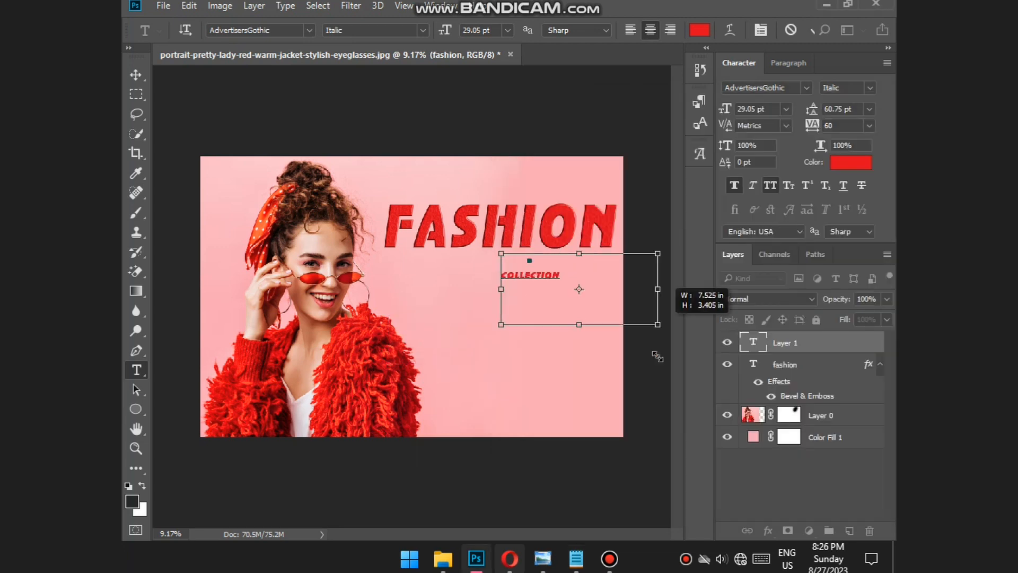
Change the collection text's font to Belgiana Script and turn off All Caps for the letters after the initial C
click(754, 358)
double_click(754, 343)
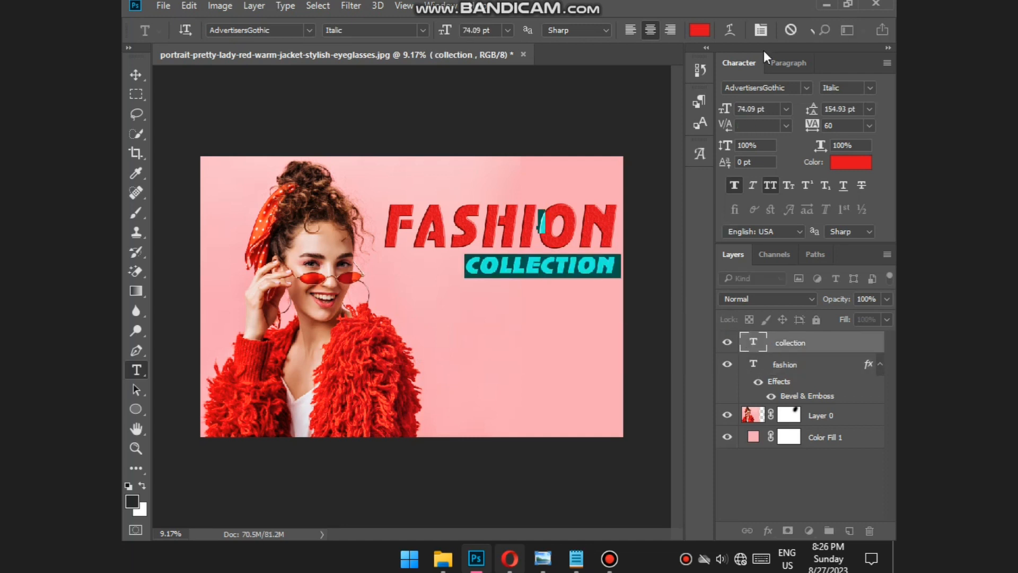
click(803, 88)
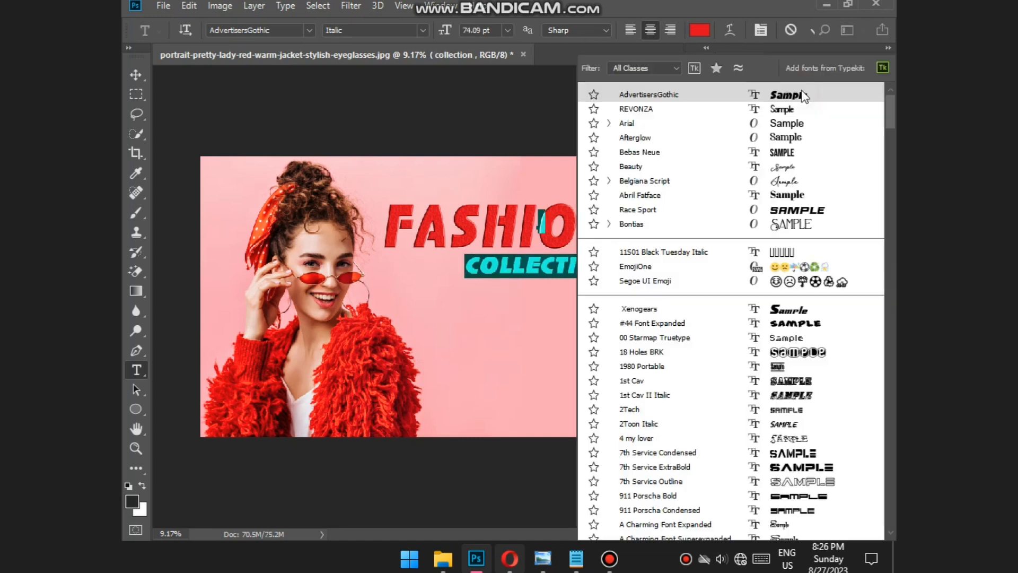
click(797, 179)
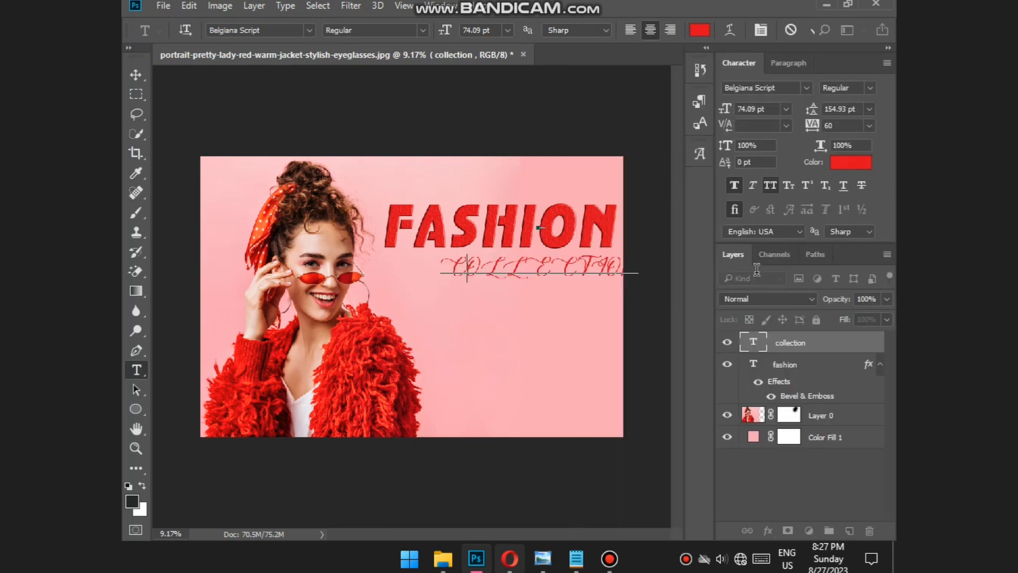
click(776, 187)
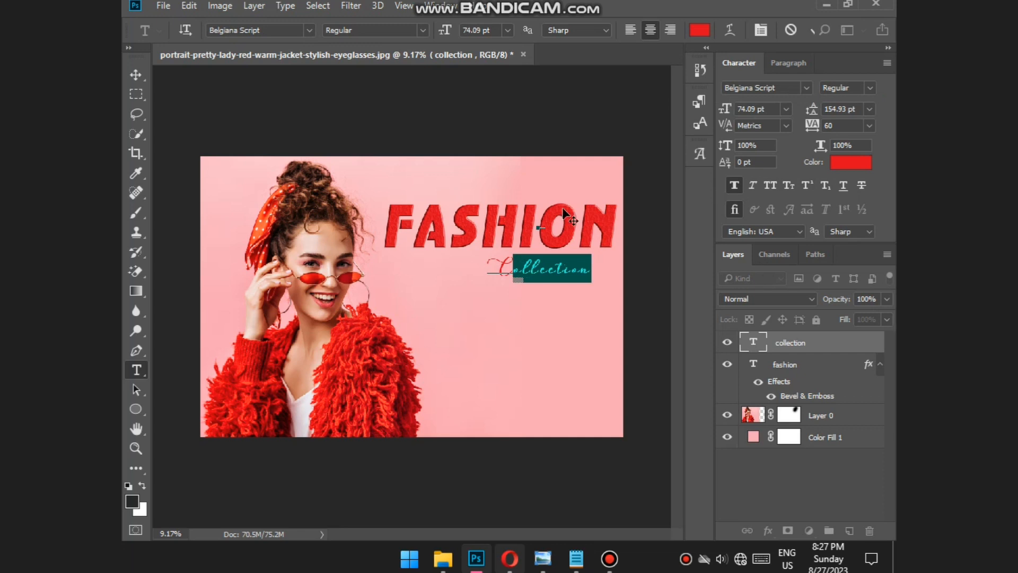
text(Co)
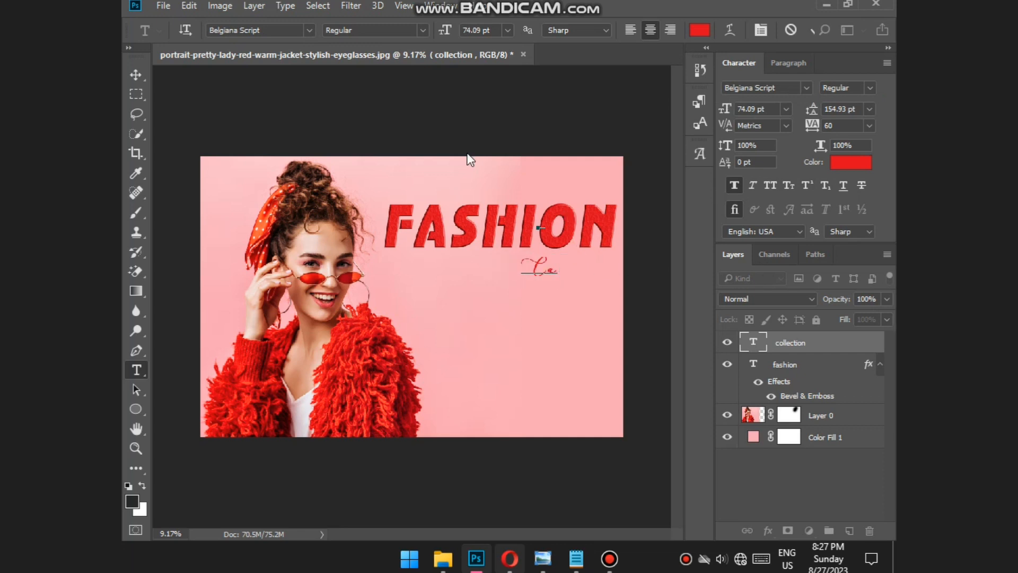
key(ctrl)
key(ctrl+z)
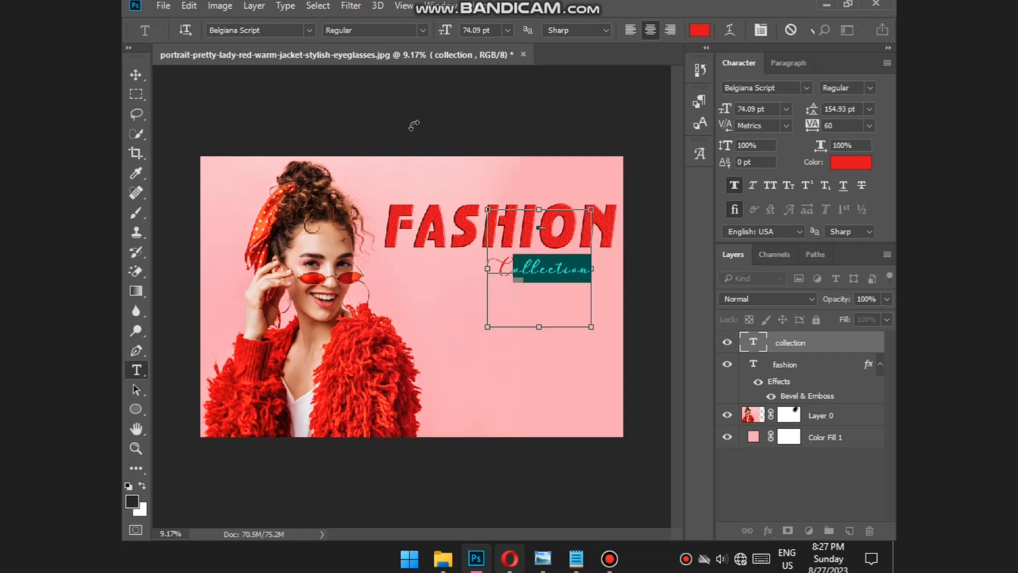
Set the font size of the whole Collection text to 104.09 pt and commit the edit
key(ctrl+a)
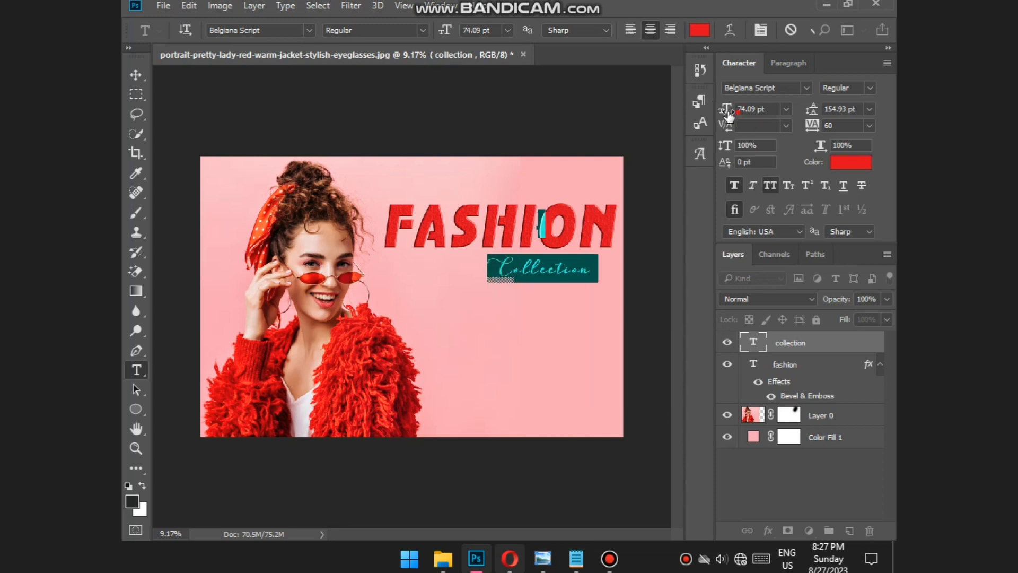
drag(726, 112, 749, 117)
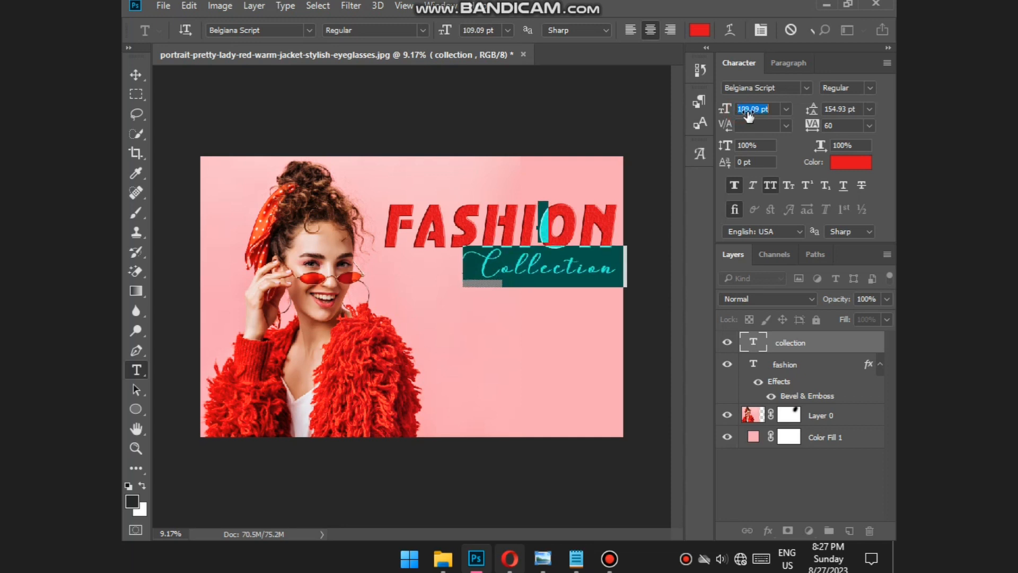
click(422, 305)
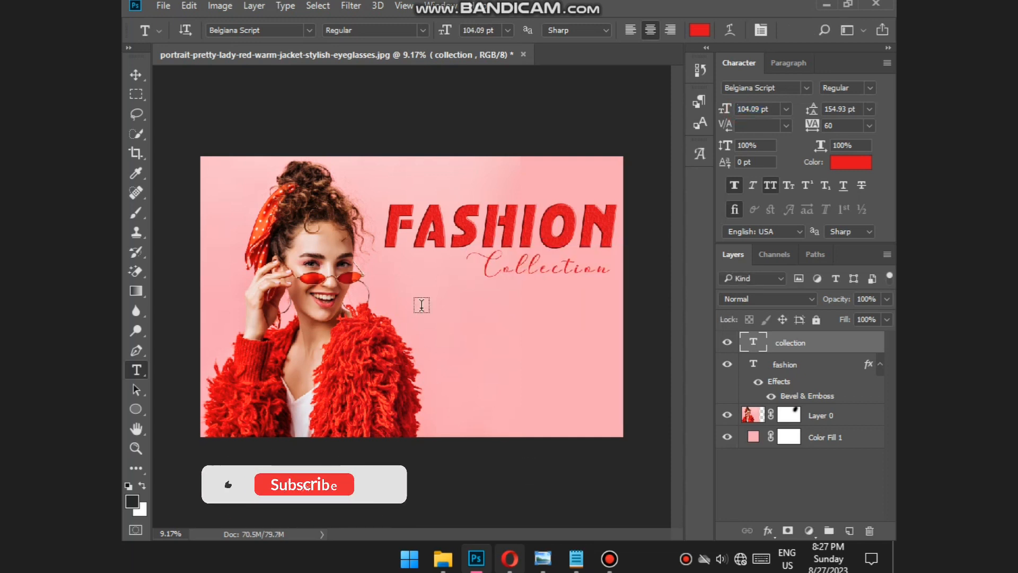
Apply a Bevel & Emboss layer style with Texture to the collection text layer
double_click(849, 357)
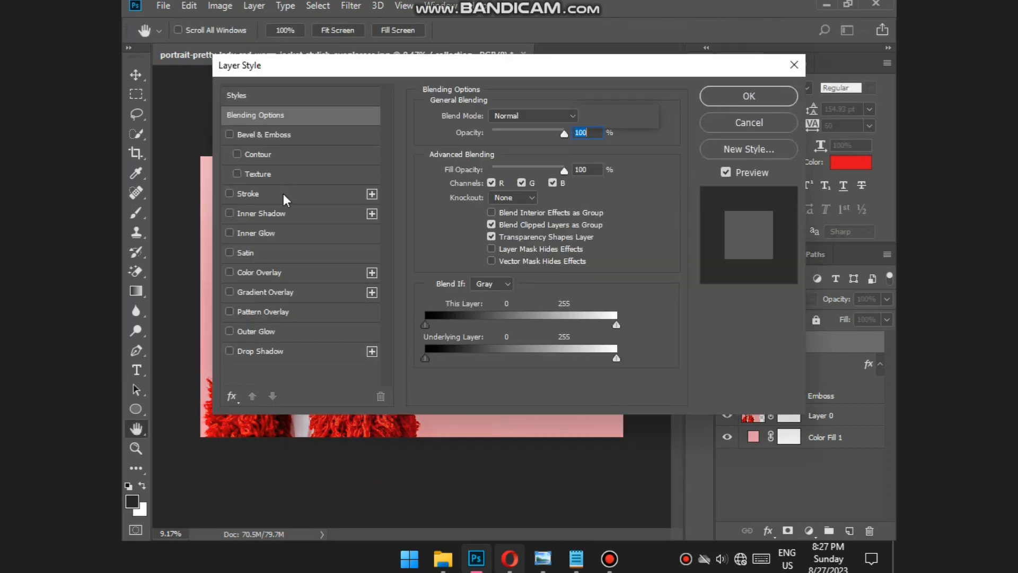
click(237, 174)
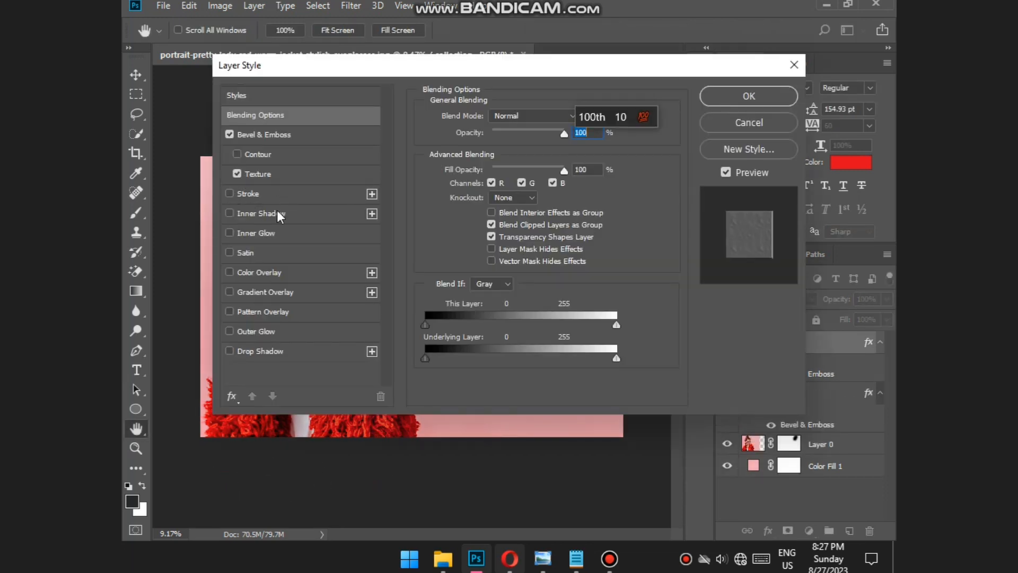
drag(464, 72, 434, 306)
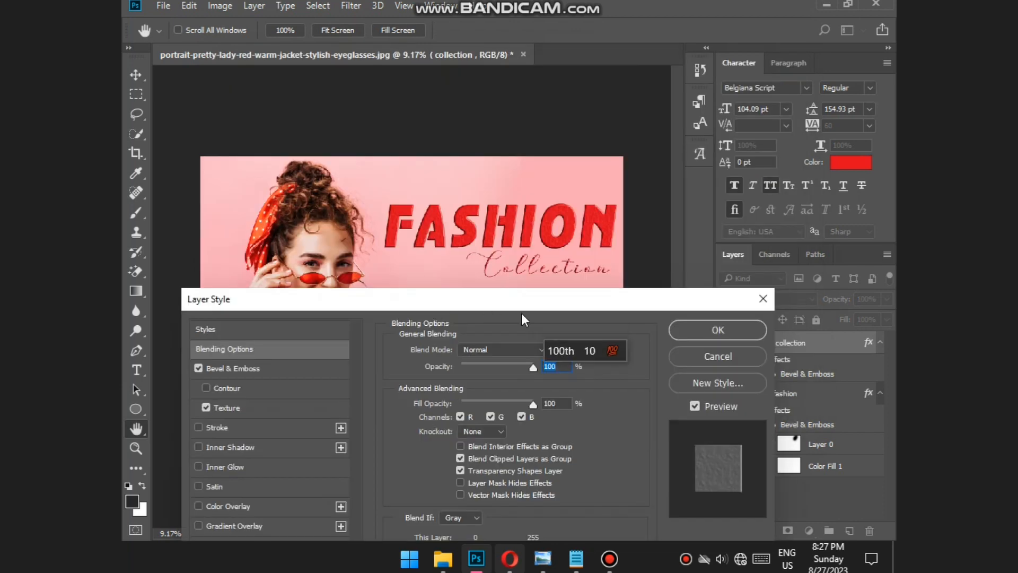
click(706, 332)
scroll(555, 240, up, 5)
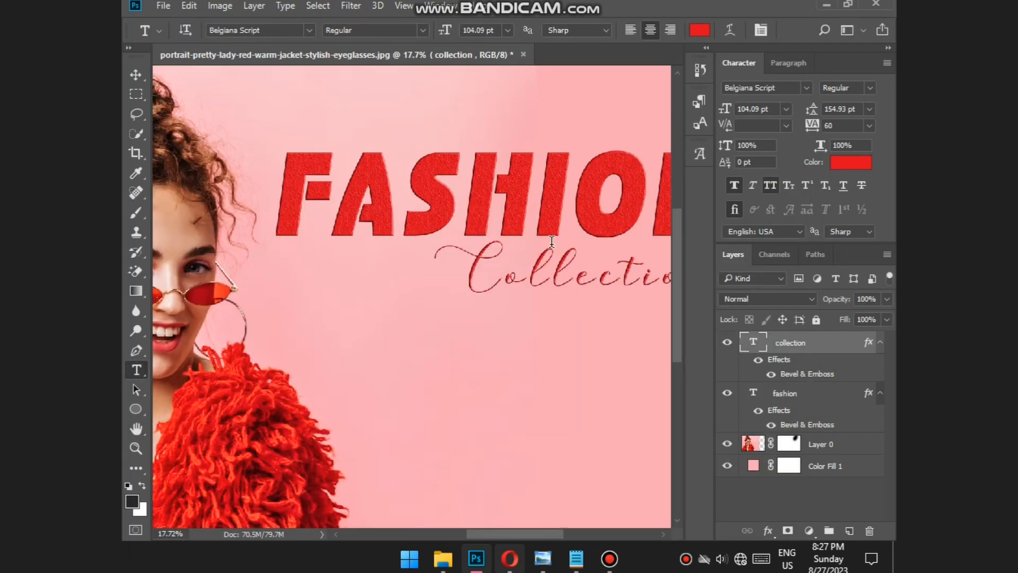
scroll(346, 270, down, 4)
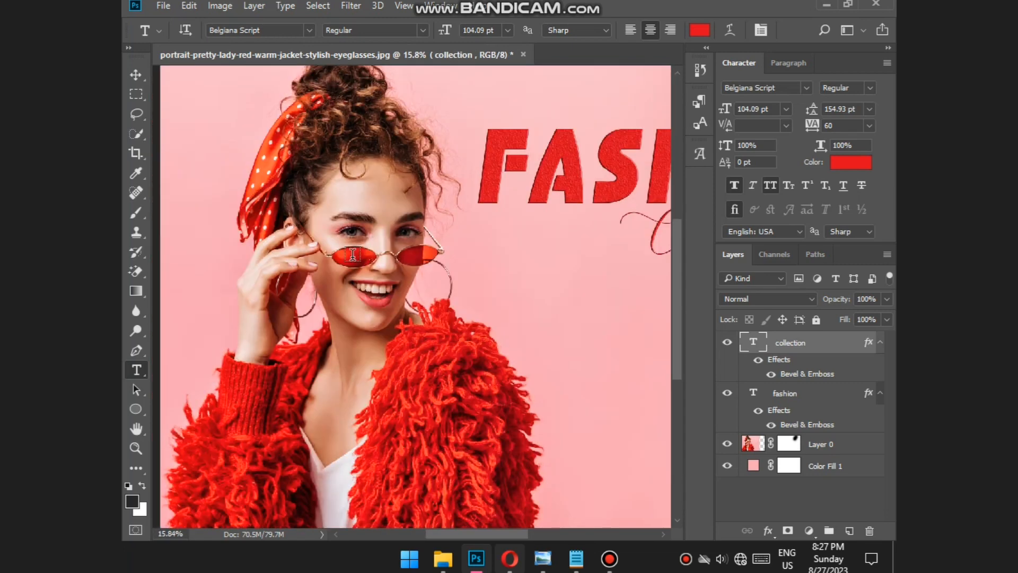
scroll(387, 255, down, 3)
scroll(400, 268, up, 1)
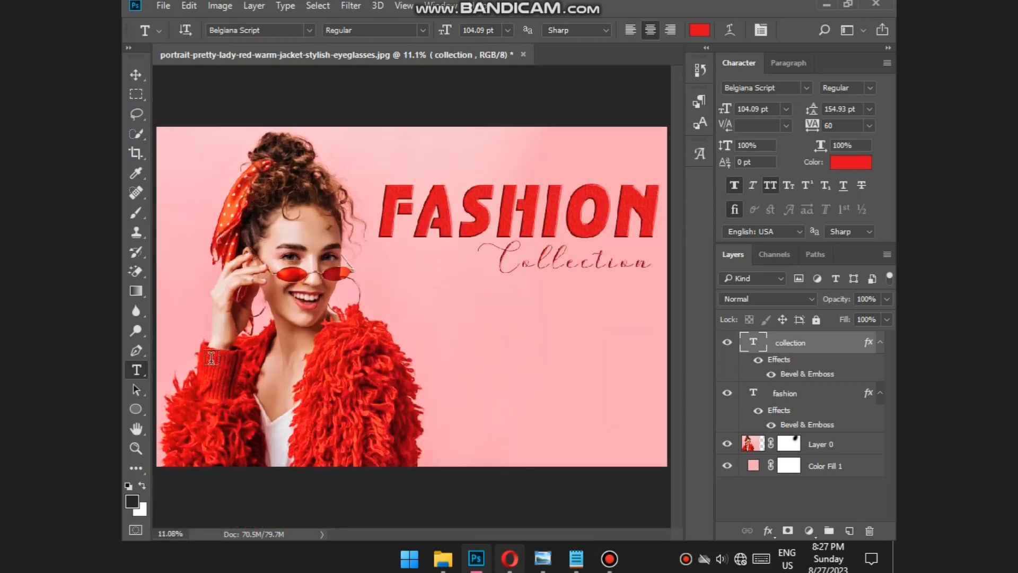
Copy the three lines "only this week!" from Notepad into a new 30 pt text layer and scale it to 47.6 pt below the Collection text
click(449, 350)
click(576, 558)
drag(560, 266, 515, 222)
right_click(534, 252)
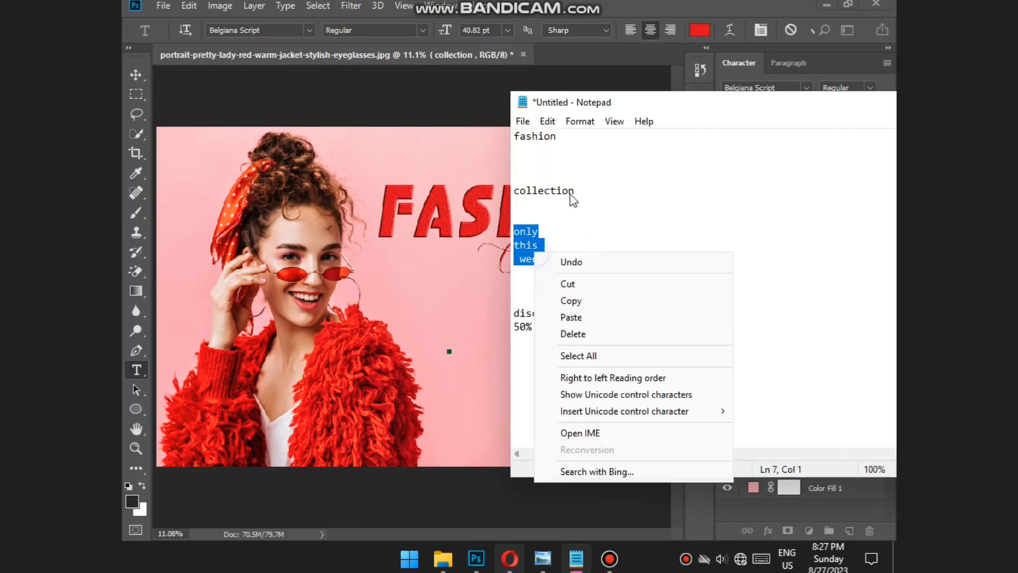
click(572, 300)
click(471, 363)
click(508, 29)
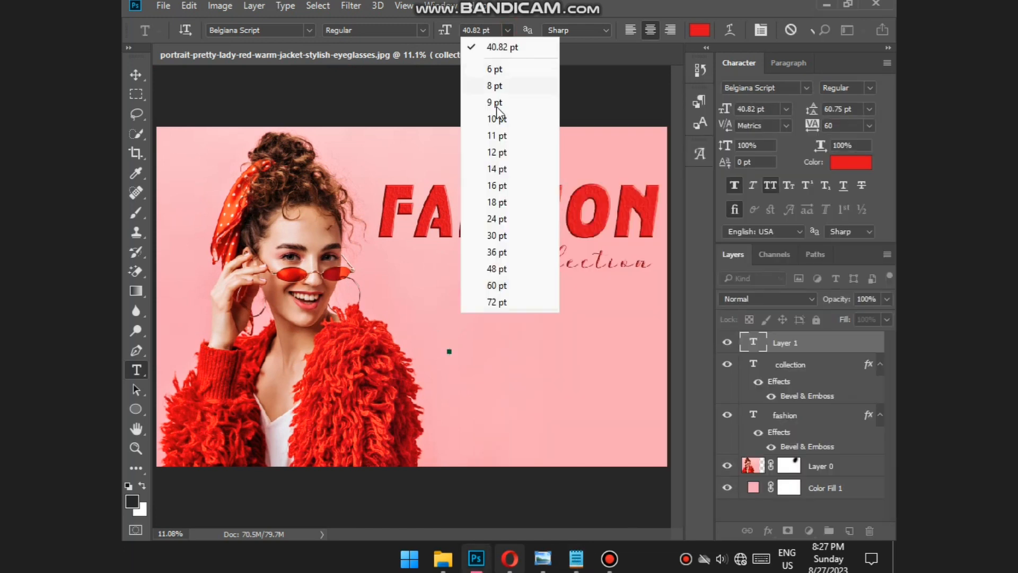
click(496, 236)
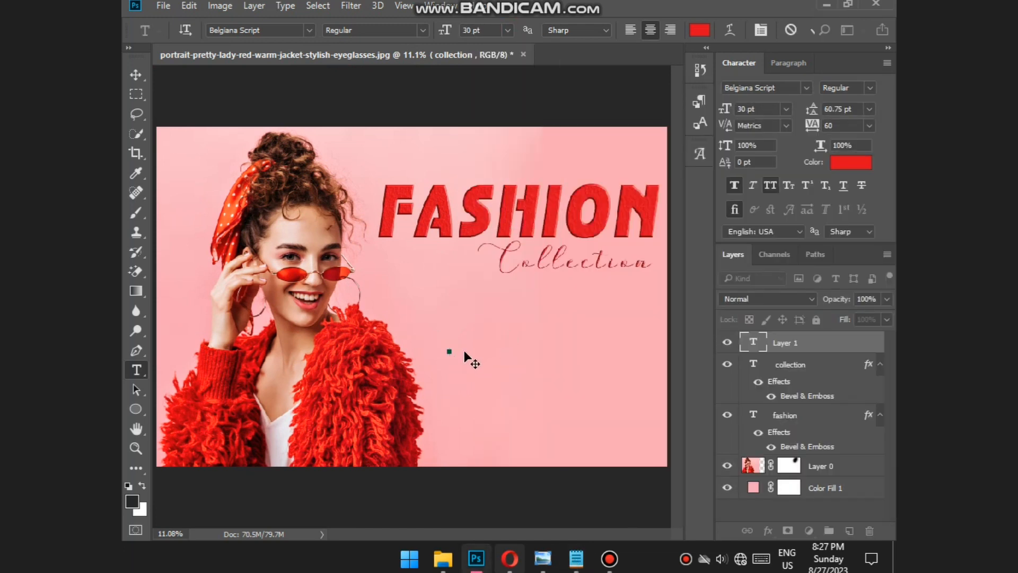
key(ctrl+v)
drag(527, 462, 553, 391)
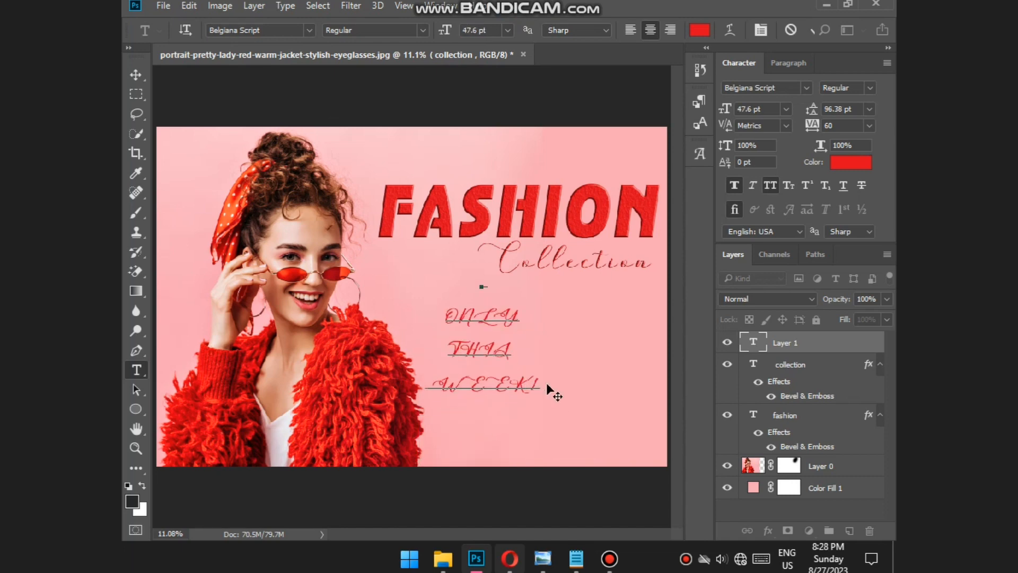
Change the font of the "only this week!" text to REVONZA
double_click(753, 342)
click(805, 88)
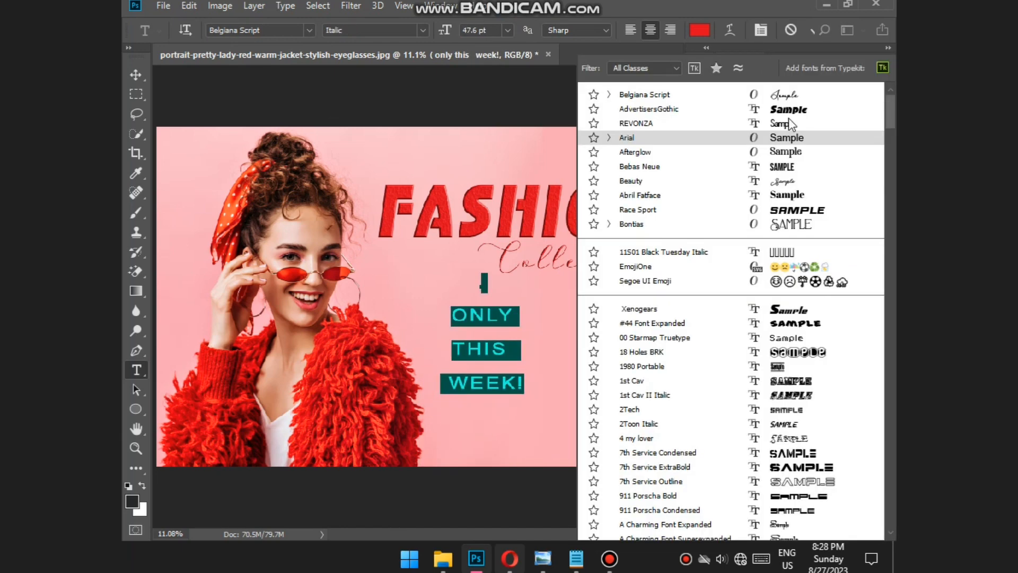
click(788, 118)
Close the gaps between the three lines by shifting the baselines of WEEK! and ONLY, and scale the text block to 72 pt
drag(520, 381, 449, 383)
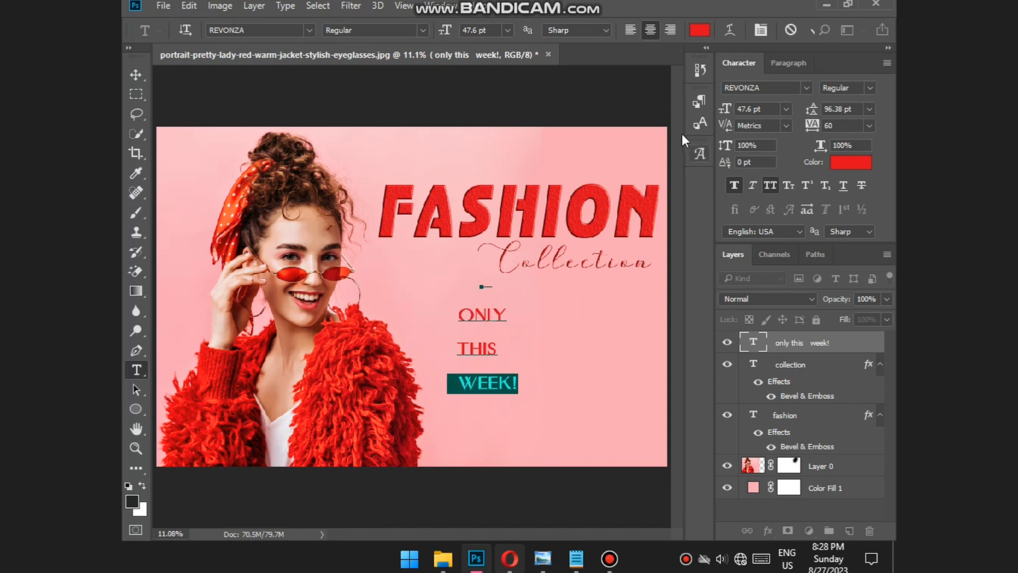
drag(726, 161, 695, 227)
click(517, 322)
double_click(461, 314)
click(484, 286)
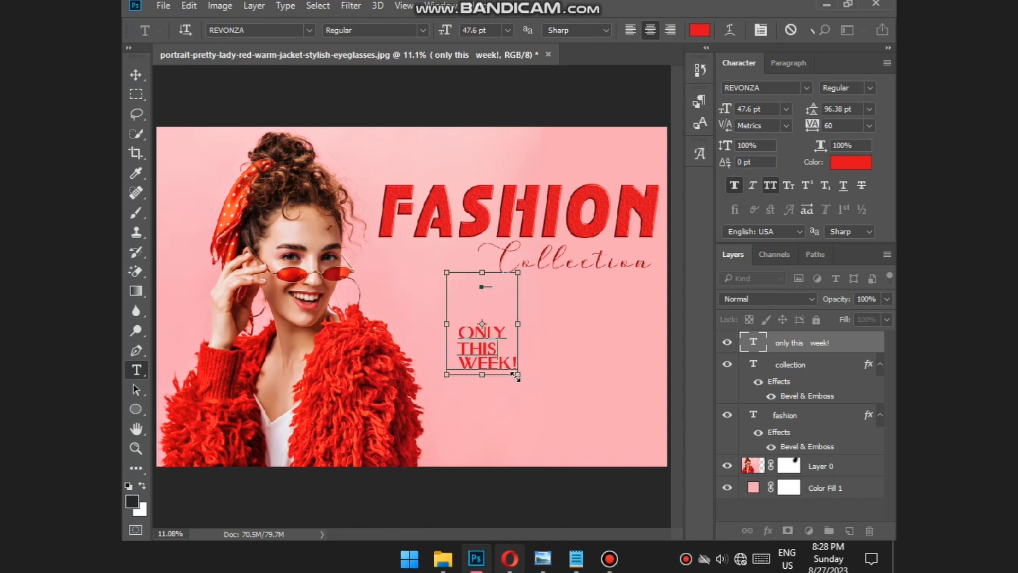
mouse_move(516, 376)
mouse_down()
mouse_move(568, 421)
mouse_move(509, 377)
mouse_up()
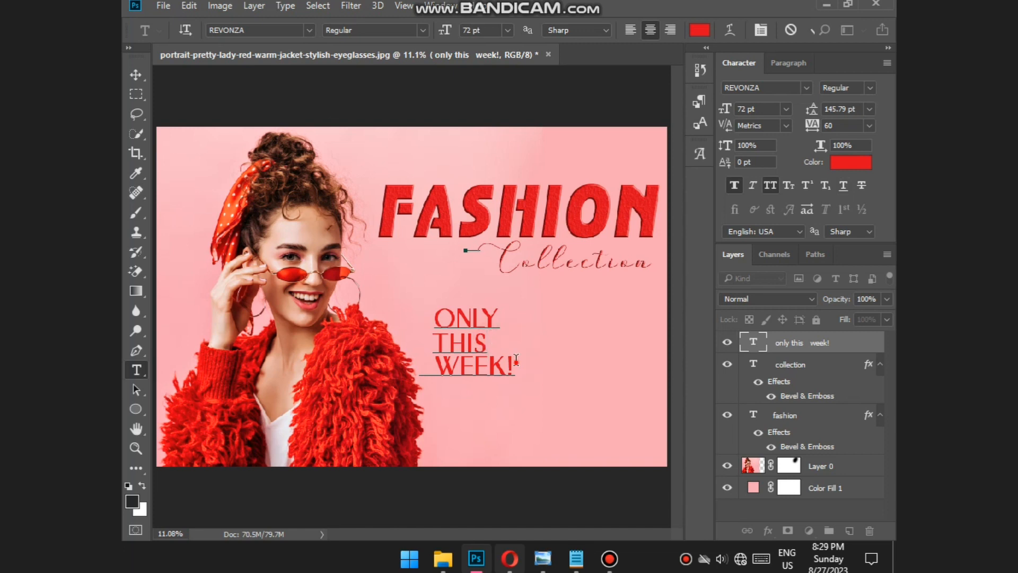
Recolor the entire "only this week!" text black, 000000
key(ctrl+a)
key(ctrl+h)
triple_click(506, 346)
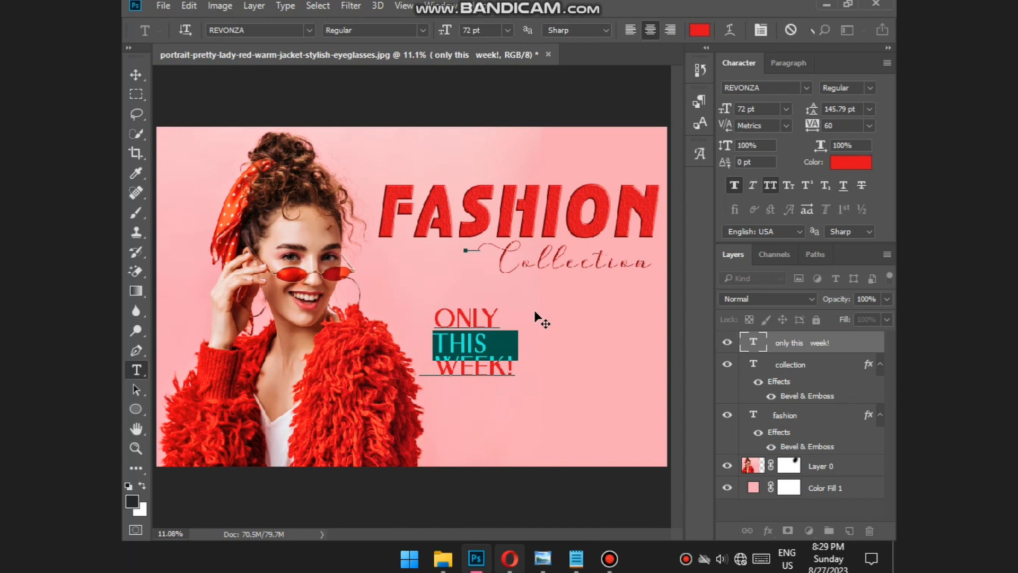
key(ctrl+a)
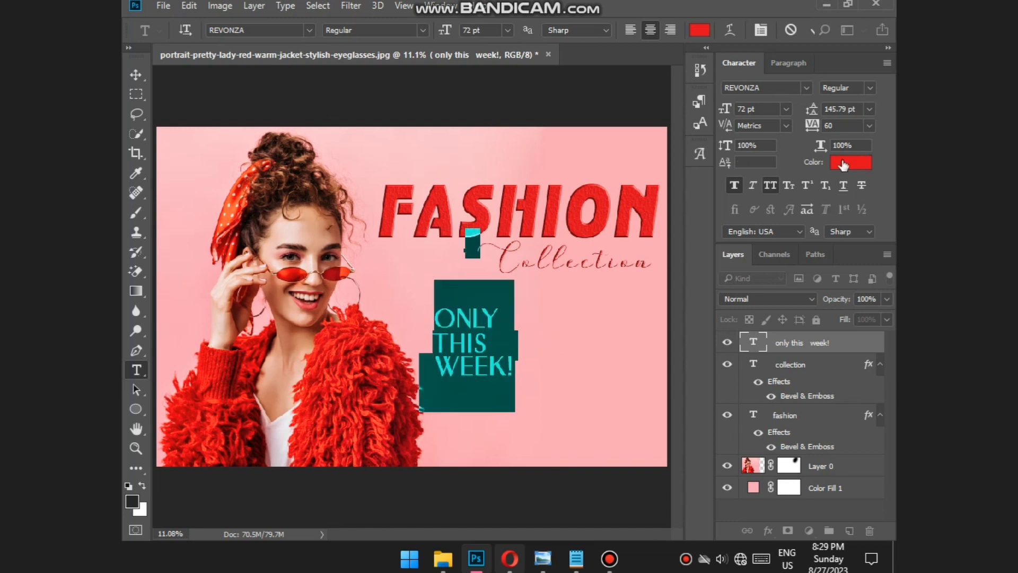
click(844, 164)
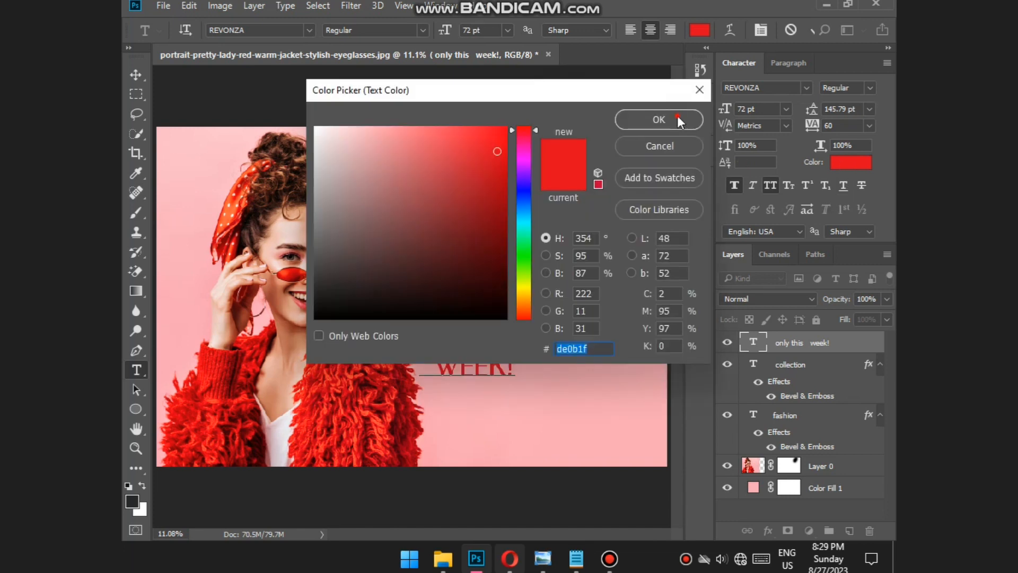
text(000000)
key(Return)
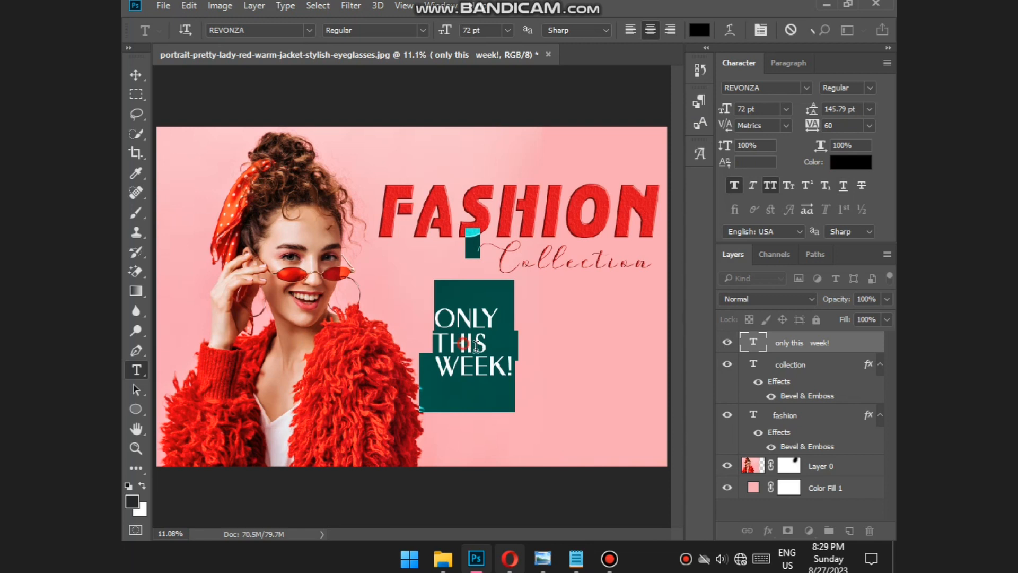
Recolor only the word THIS bright red, ff0000
click(470, 345)
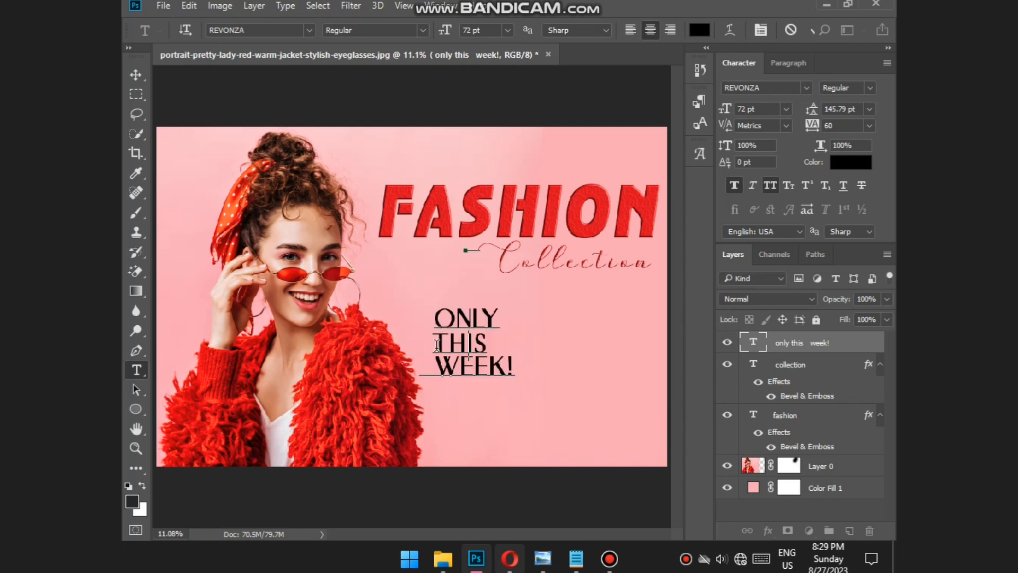
drag(433, 344, 525, 346)
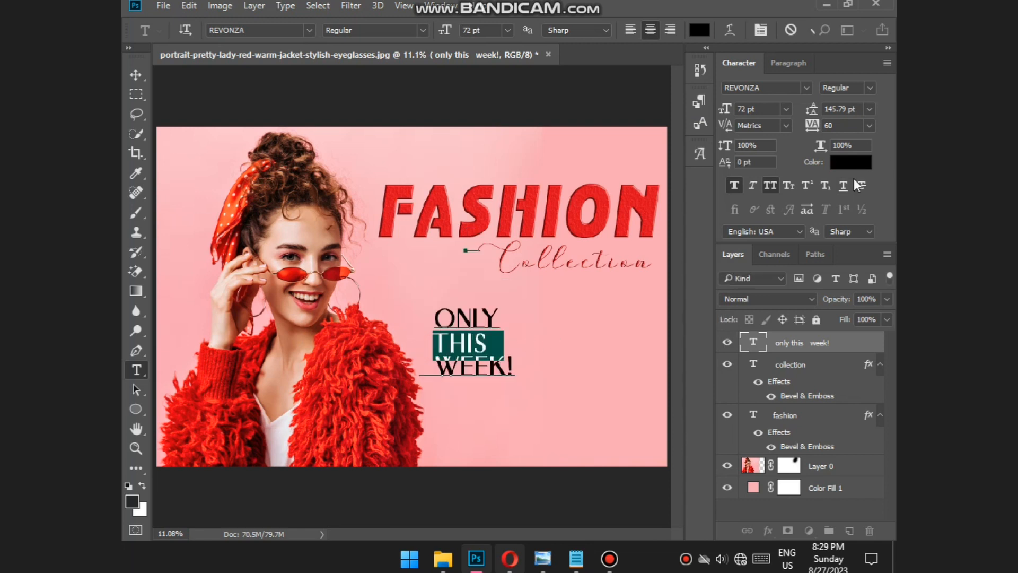
click(852, 163)
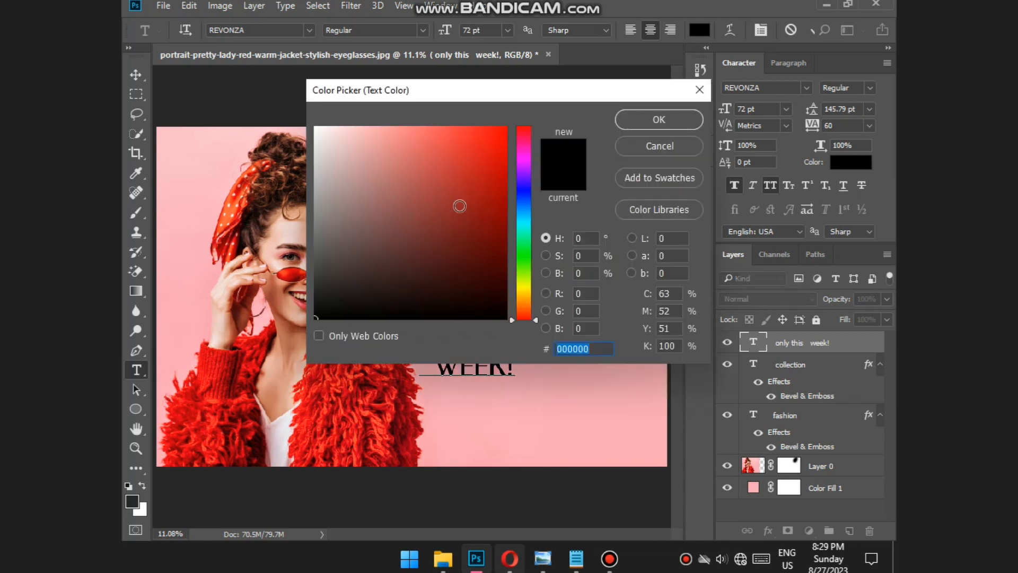
click(506, 127)
click(636, 122)
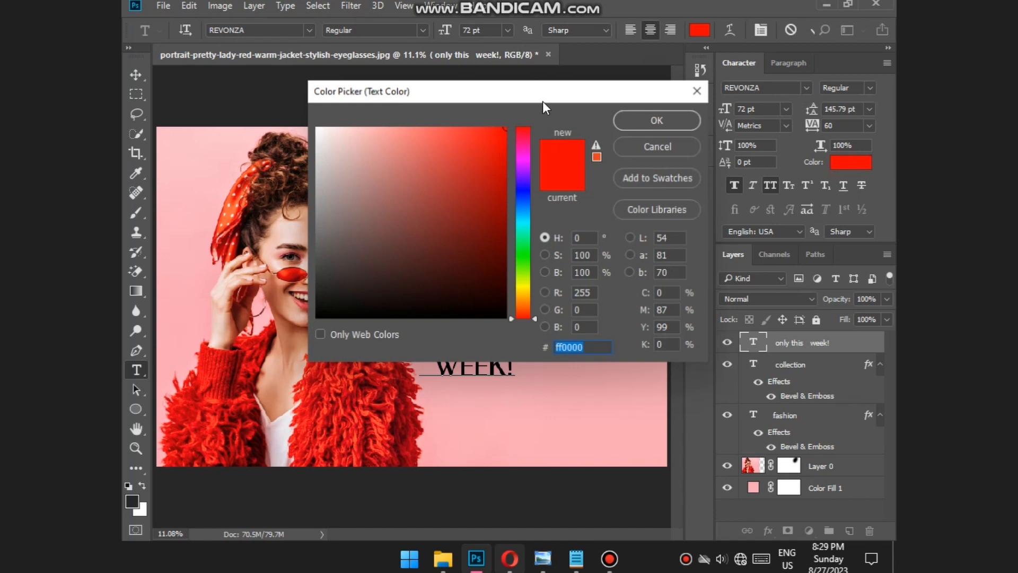
Refine the word THIS to a slightly softer red than ff0000 and commit the text edit
drag(546, 108, 638, 422)
click(589, 475)
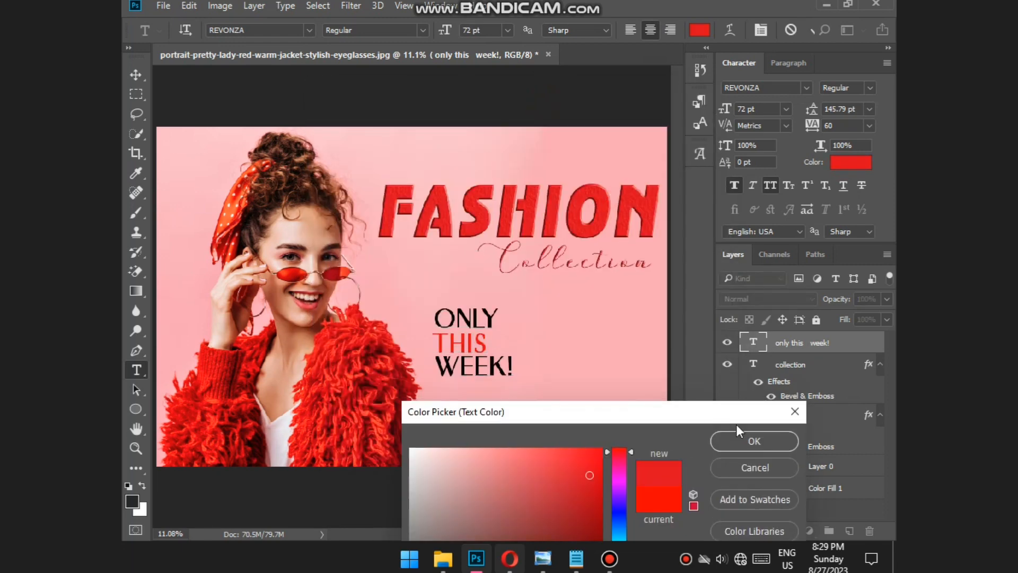
click(753, 441)
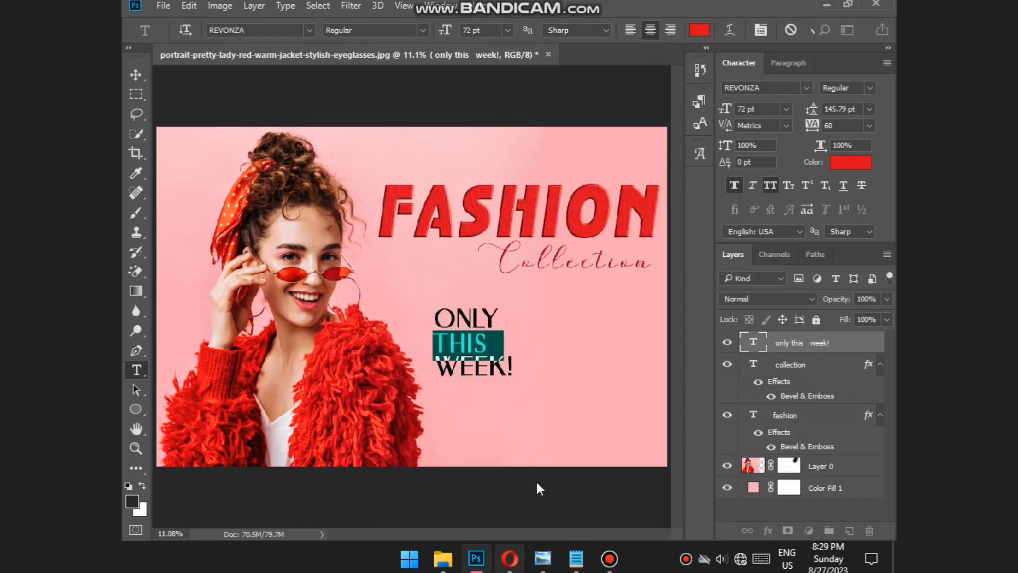
key(ctrl+Return)
Recolor the whole Collection text red with hue 354, saturation 88% and brightness 88%
click(574, 267)
double_click(748, 366)
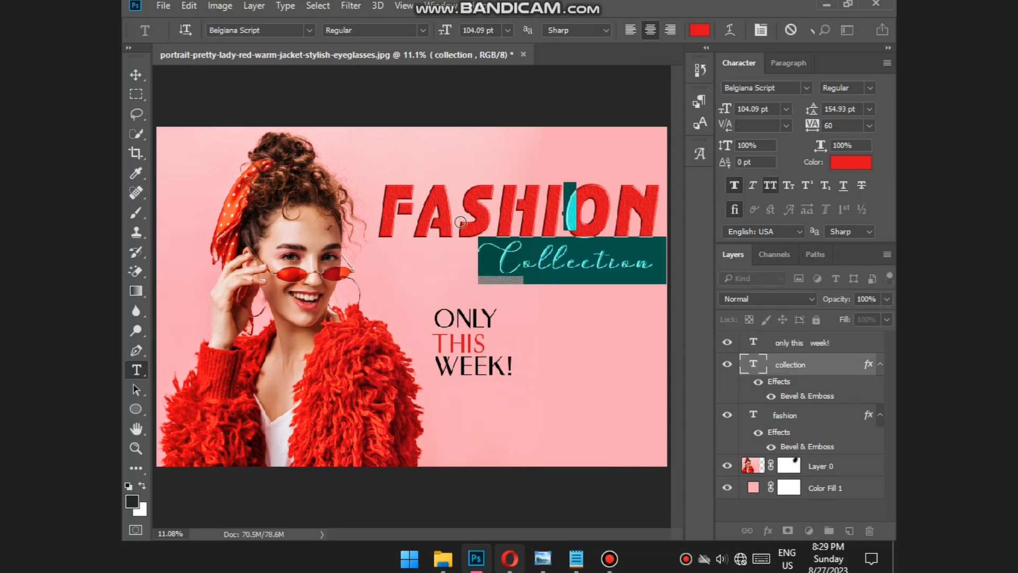
key(ctrl+Return)
double_click(756, 366)
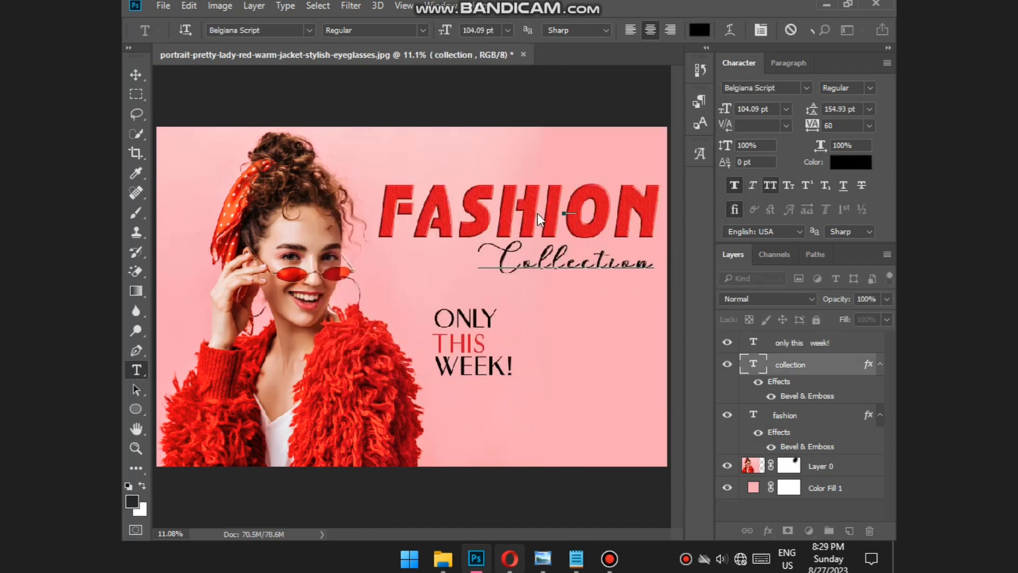
click(699, 30)
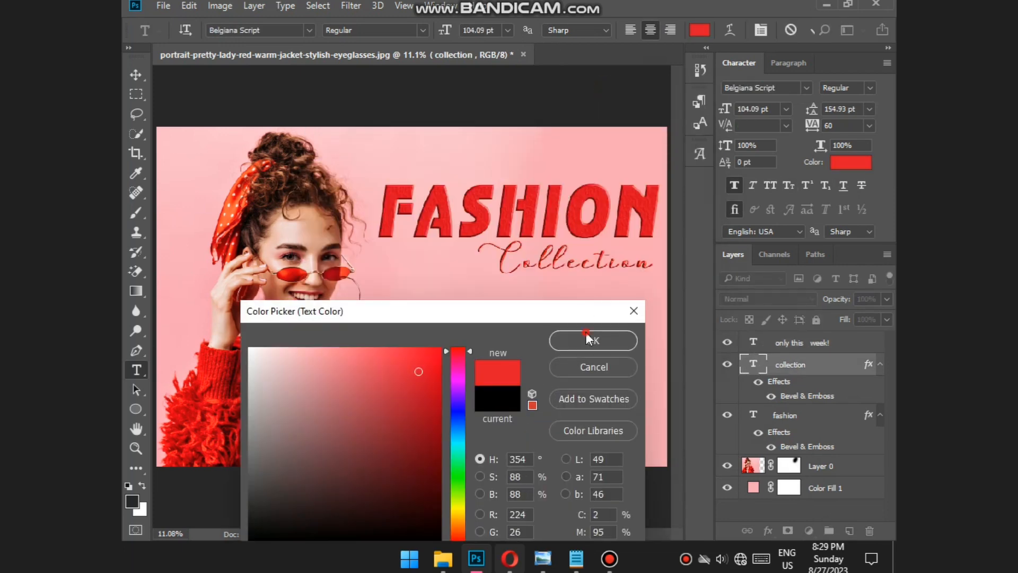
click(596, 341)
Draw a black circle about 820 px across and place it beside the ONLY THIS WEEK! text
key(u)
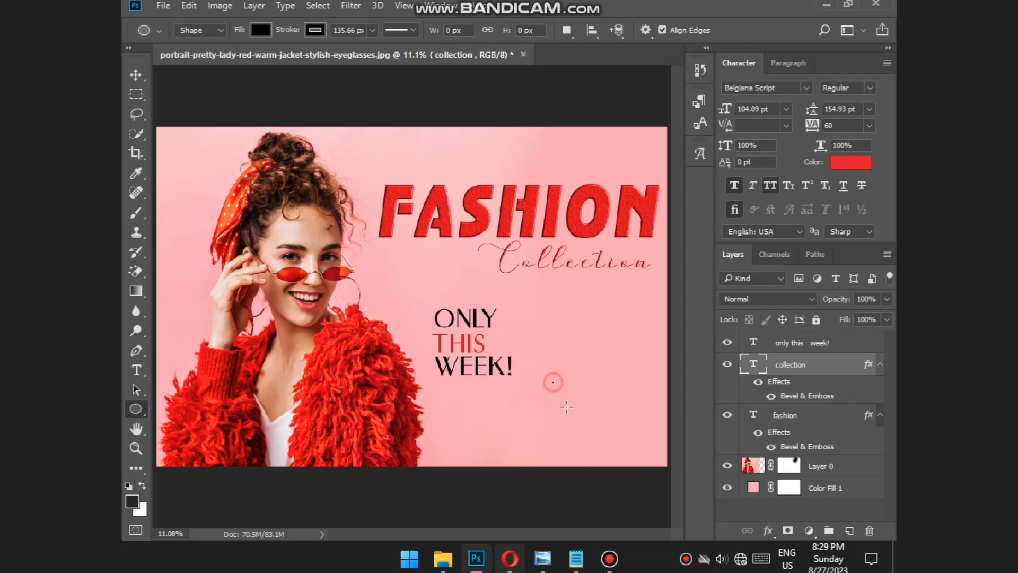
drag(567, 407, 623, 452)
click(606, 87)
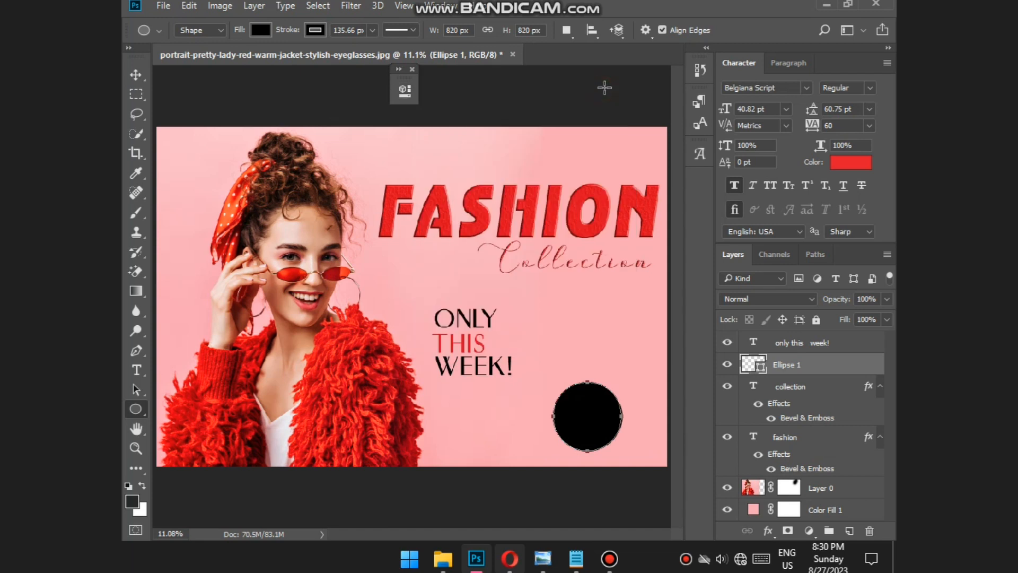
click(137, 74)
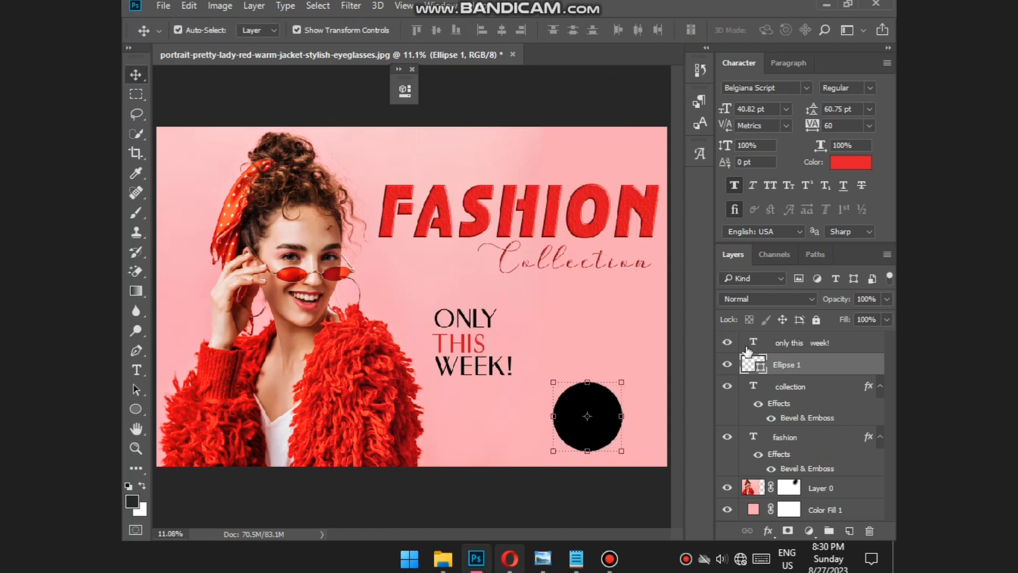
drag(588, 419, 598, 357)
key(Return)
Add a text layer below the ONLY THIS WEEK! block with "disc 50%" copied from the Notepad notes
key(t)
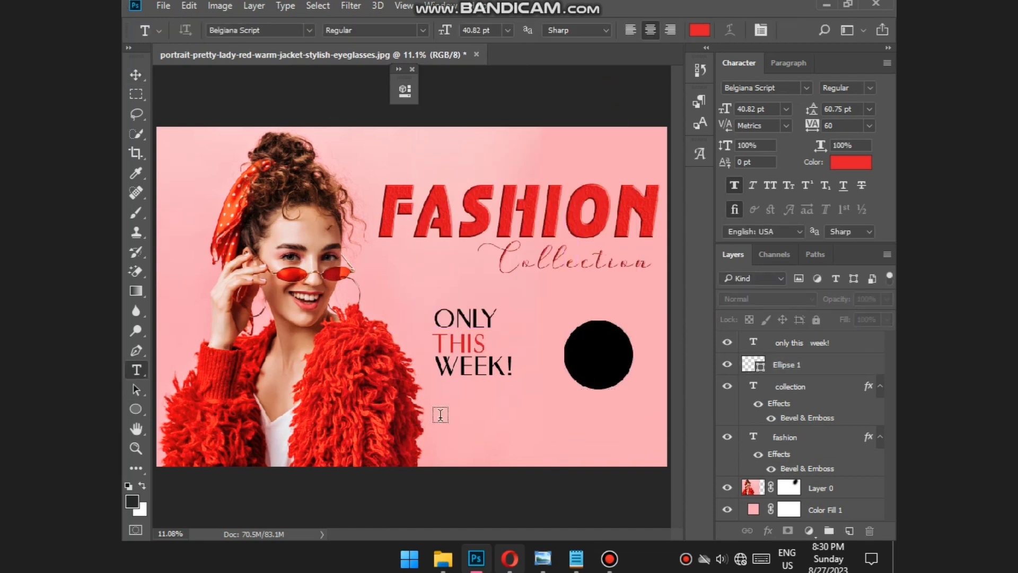
click(491, 430)
mouse_move(577, 560)
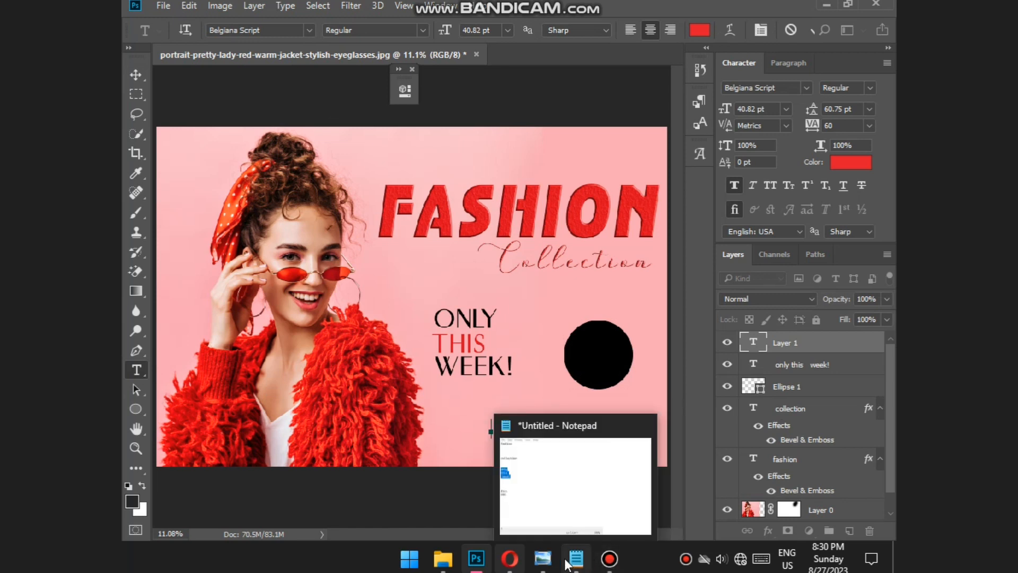
click(614, 445)
click(534, 329)
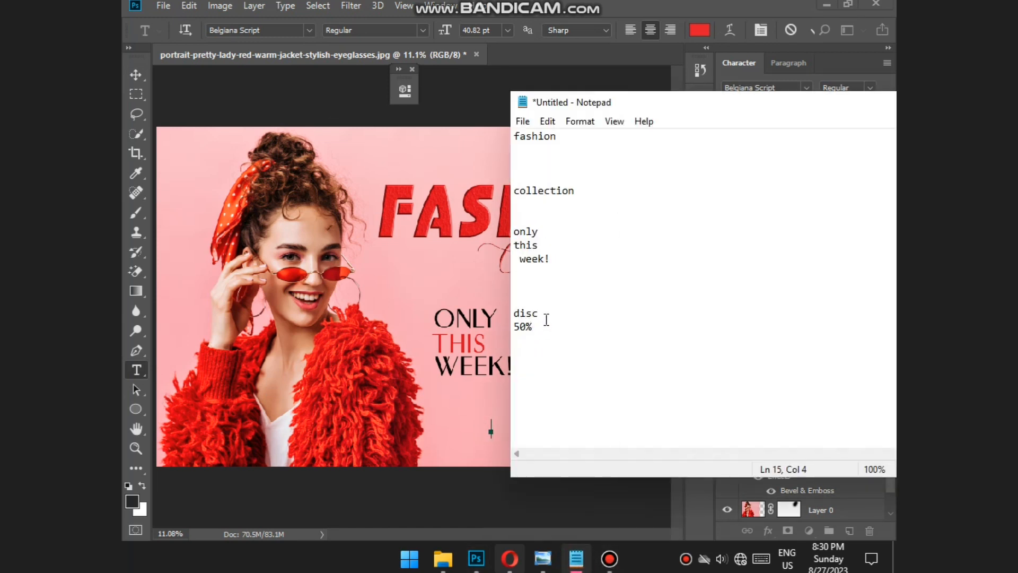
mouse_move(546, 318)
mouse_down()
mouse_move(505, 314)
mouse_move(534, 329)
mouse_up()
key(ctrl+c)
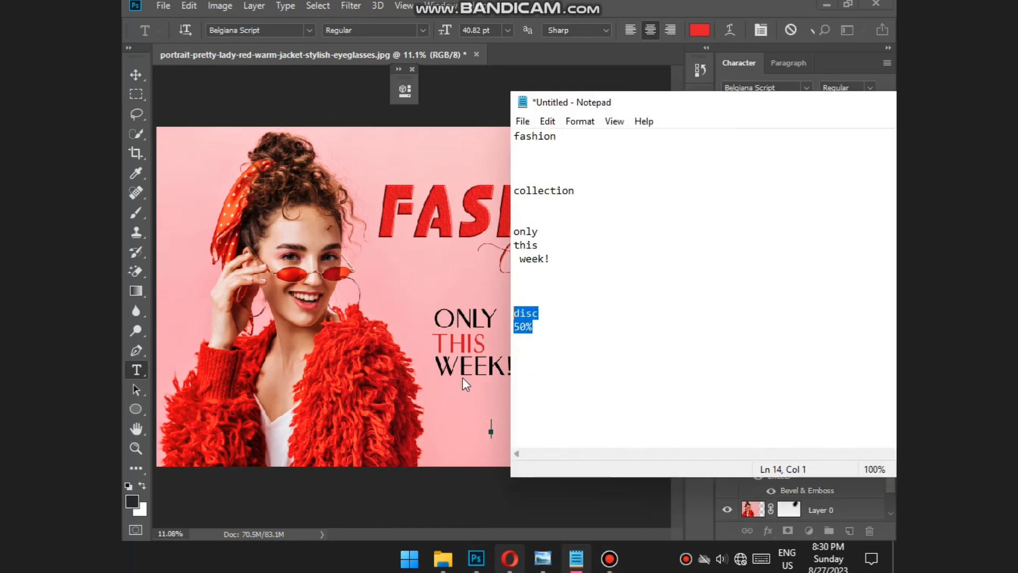
drag(480, 428, 600, 465)
key(ctrl+v)
Set the disc 50% text in all-caps REVONZA and scale it to 62.72 pt over the black circle
click(795, 103)
key(Escape)
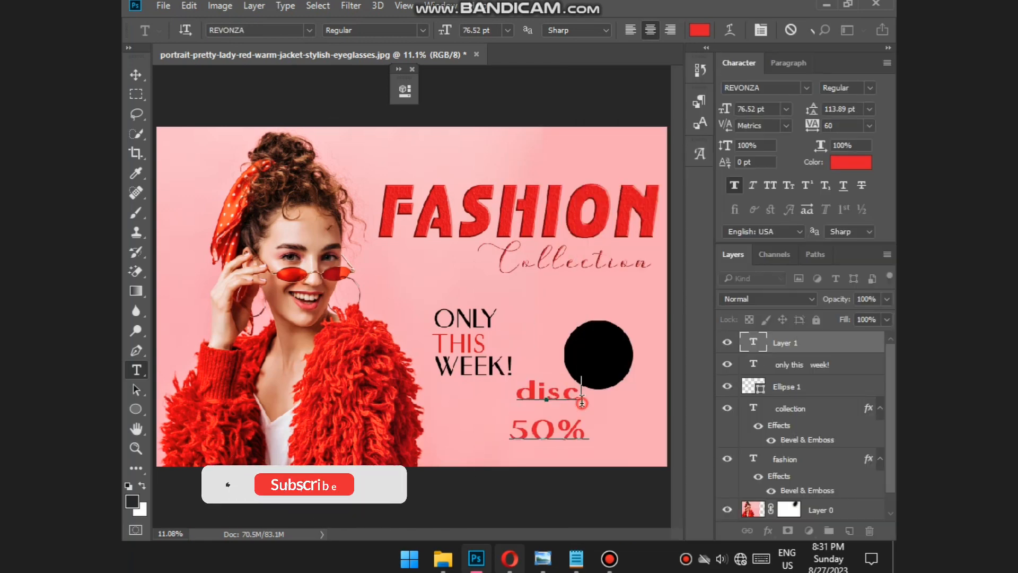
click(771, 186)
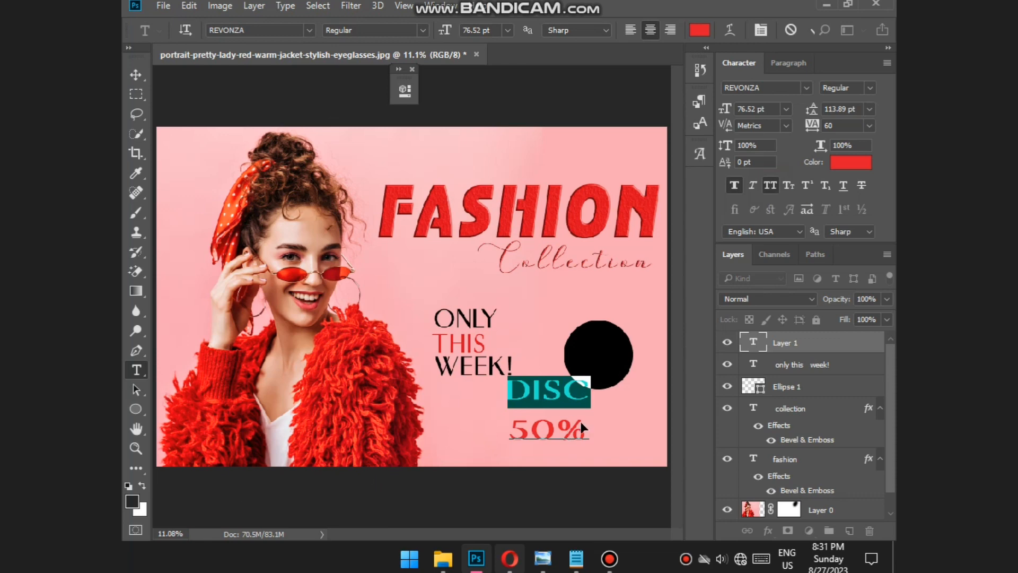
drag(589, 440, 588, 387)
drag(551, 419, 603, 378)
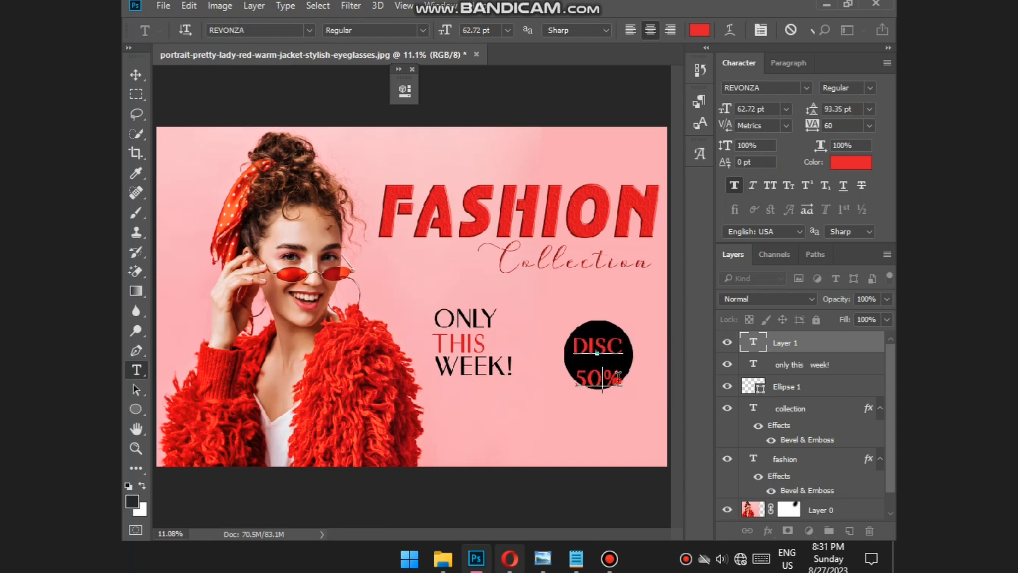
Recolor 50% white and set the word DISC to 59.72 pt
click(851, 163)
click(657, 119)
key(ctrl+a)
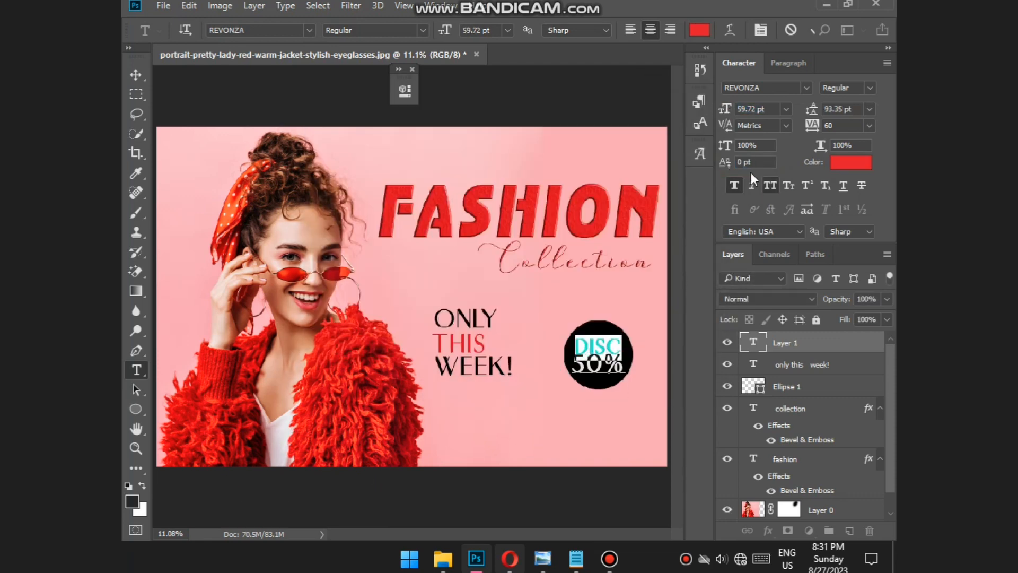
Give DISC a 104% vertical scale and 16 pt baseline shift, and scale the text block down to fit inside the circle
drag(726, 145, 732, 146)
drag(726, 162, 750, 163)
click(599, 354)
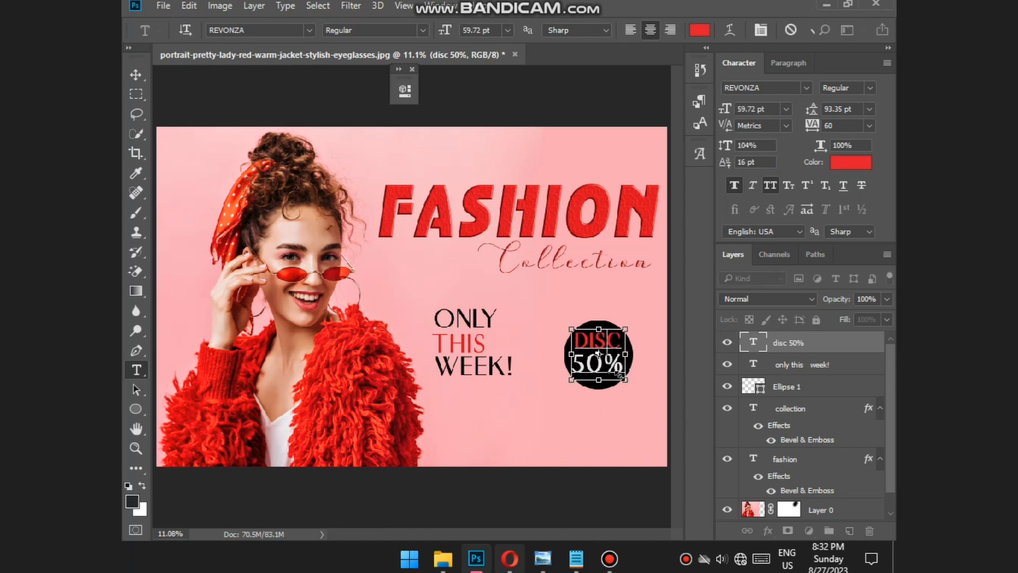
drag(627, 380, 442, 354)
click(609, 421)
Apply a Bevel & Emboss layer style with Texture to the disc 50% text layer
scroll(610, 386, up, 3)
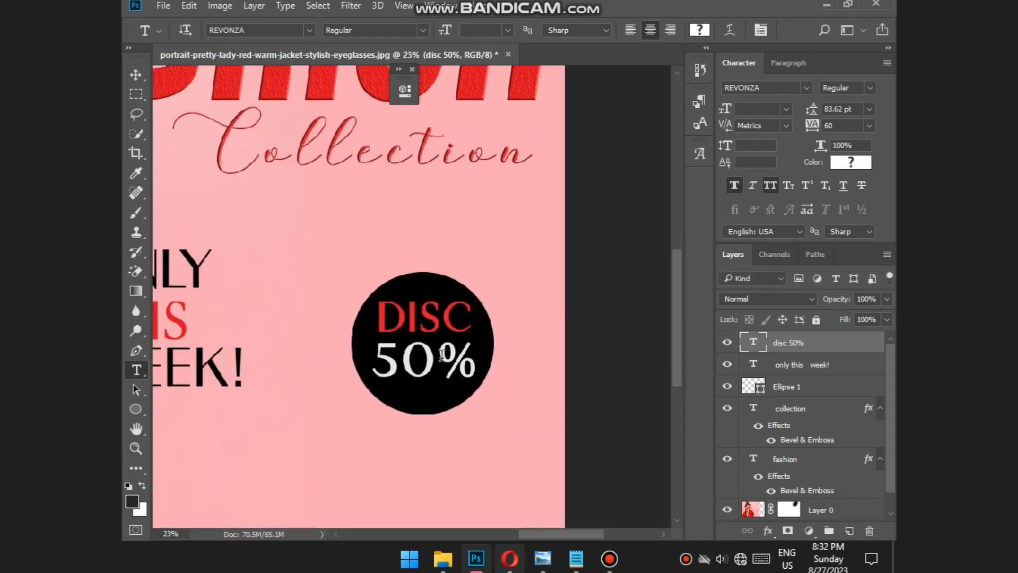
click(441, 353)
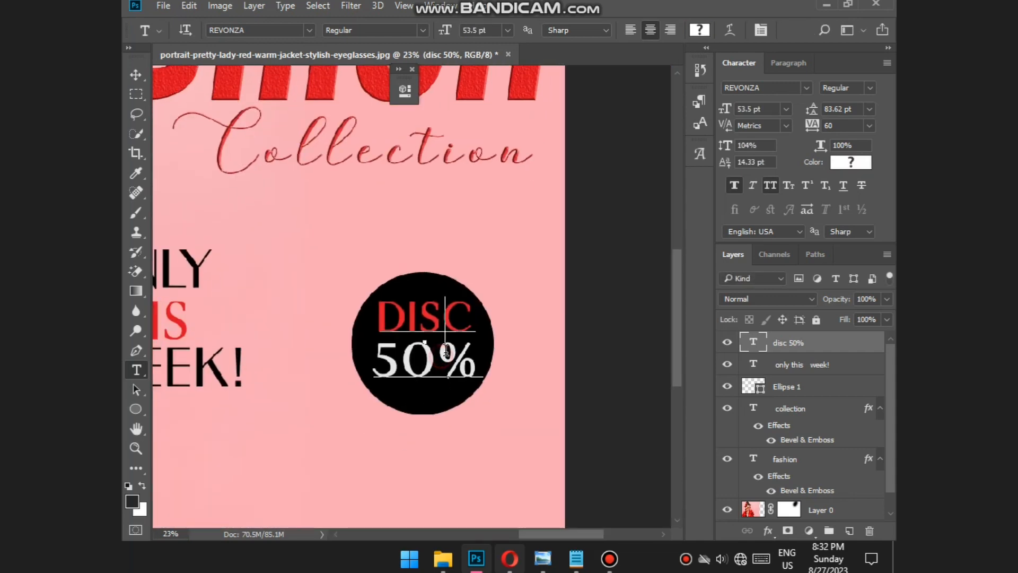
double_click(849, 344)
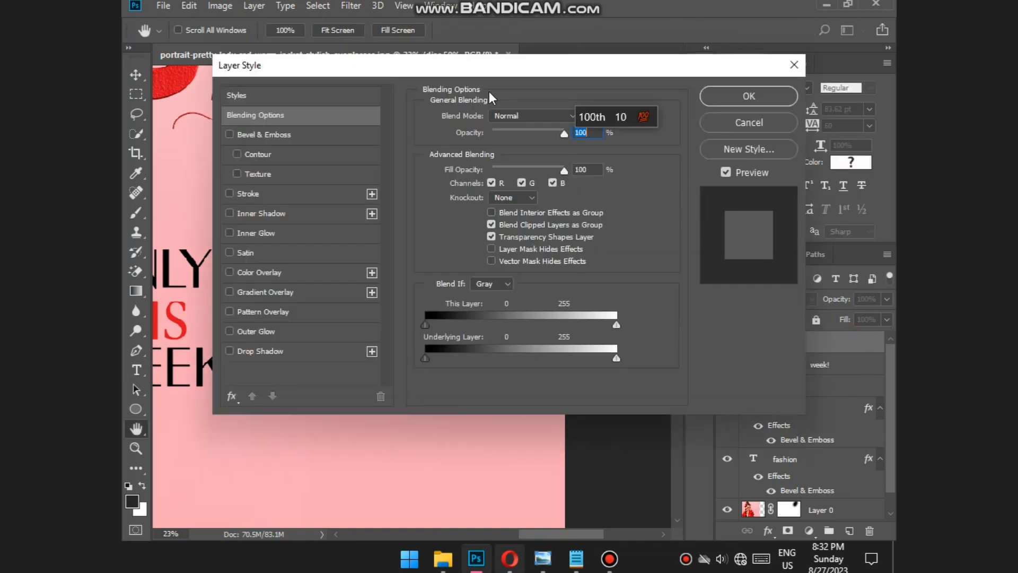
drag(504, 65, 864, 115)
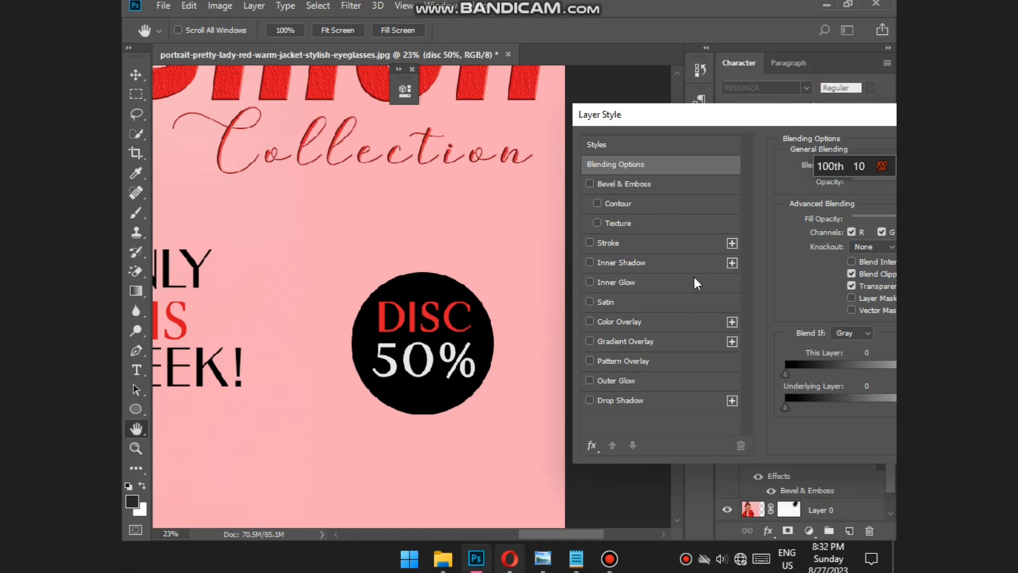
click(597, 222)
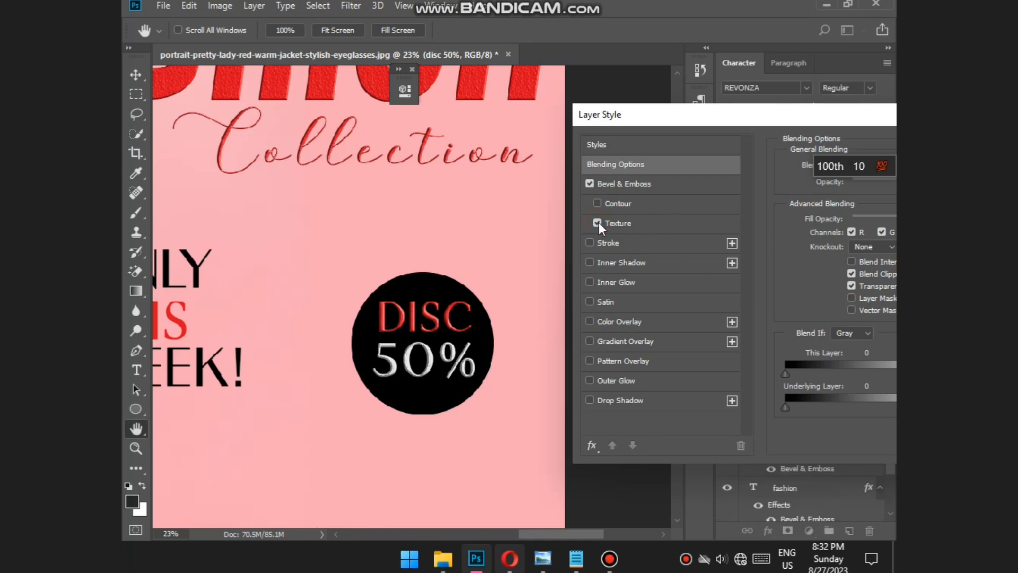
drag(759, 136, 451, 444)
click(815, 451)
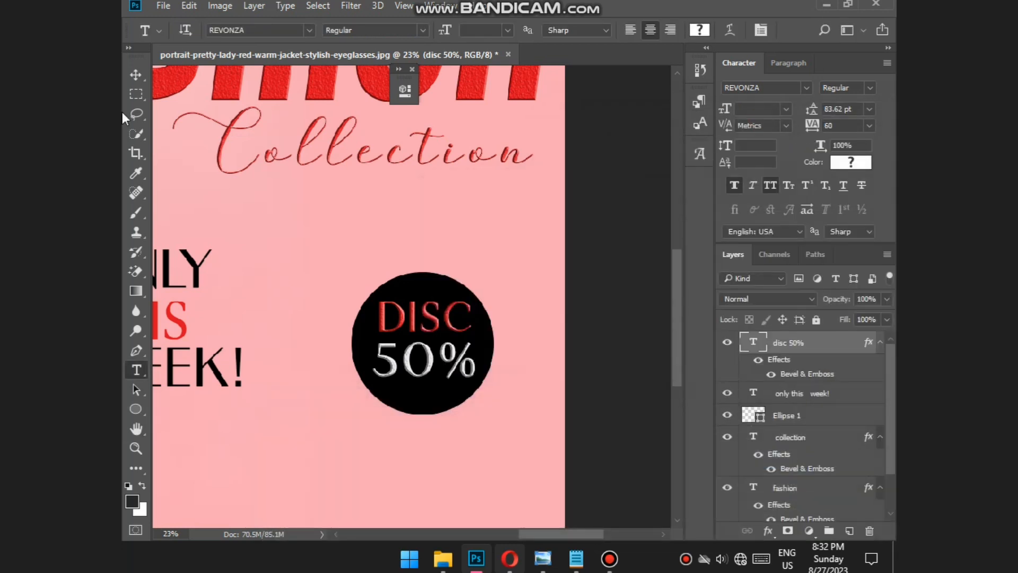
Duplicate the black circle behind DISC 50%, fill the copy white and enlarge it to 118.78%
click(137, 74)
click(405, 402)
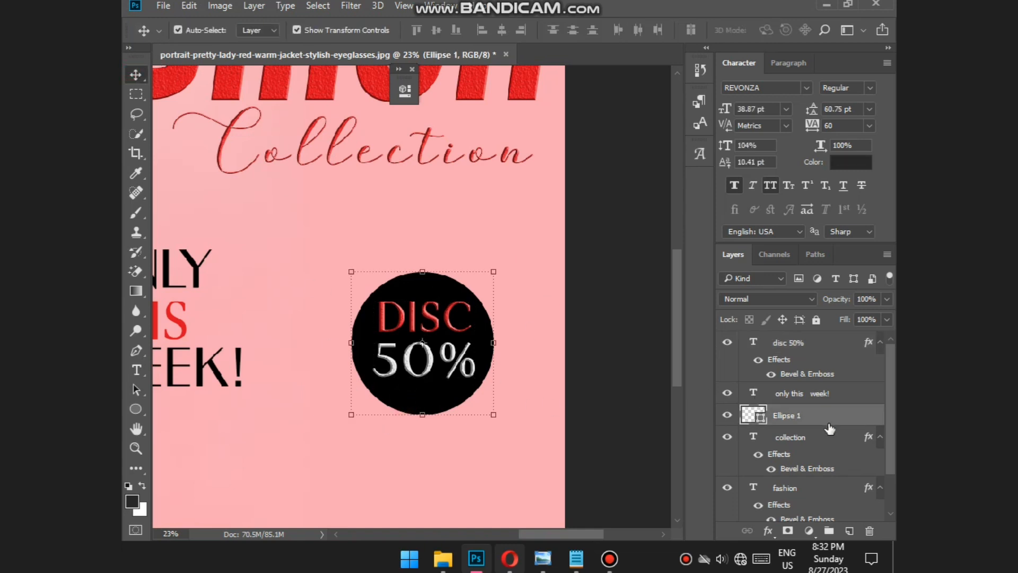
drag(830, 428, 850, 530)
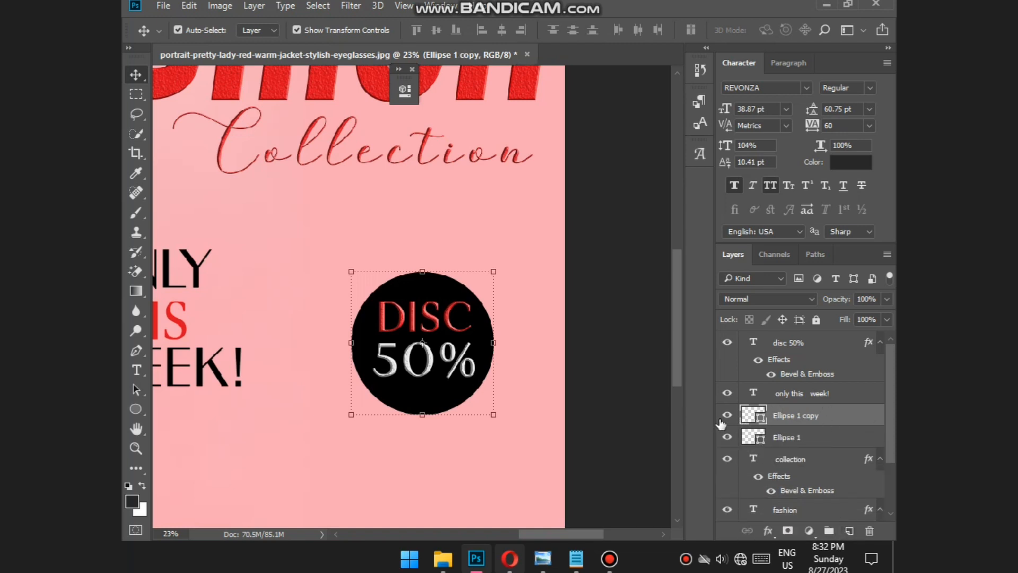
double_click(761, 419)
click(657, 120)
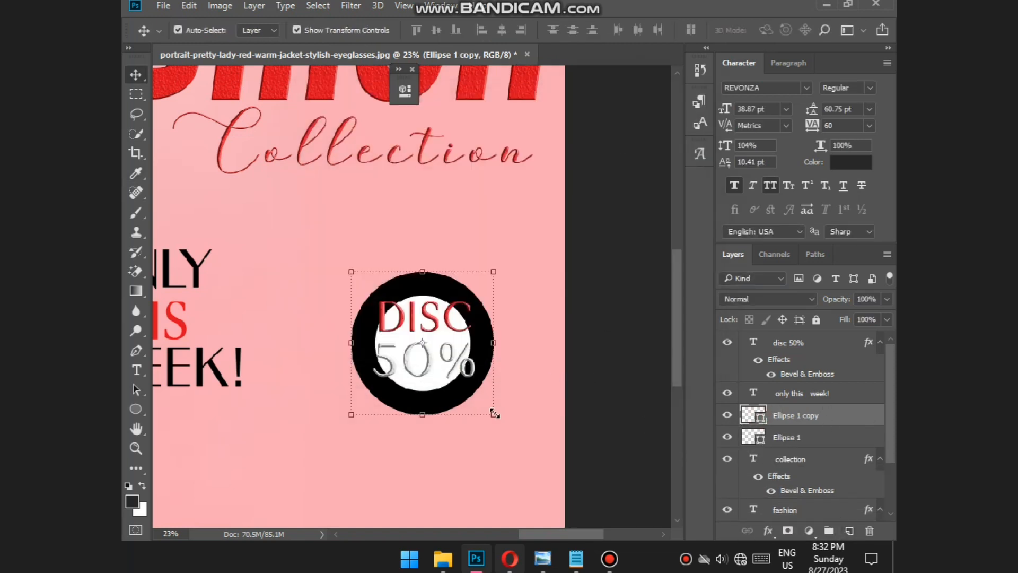
drag(496, 419, 511, 425)
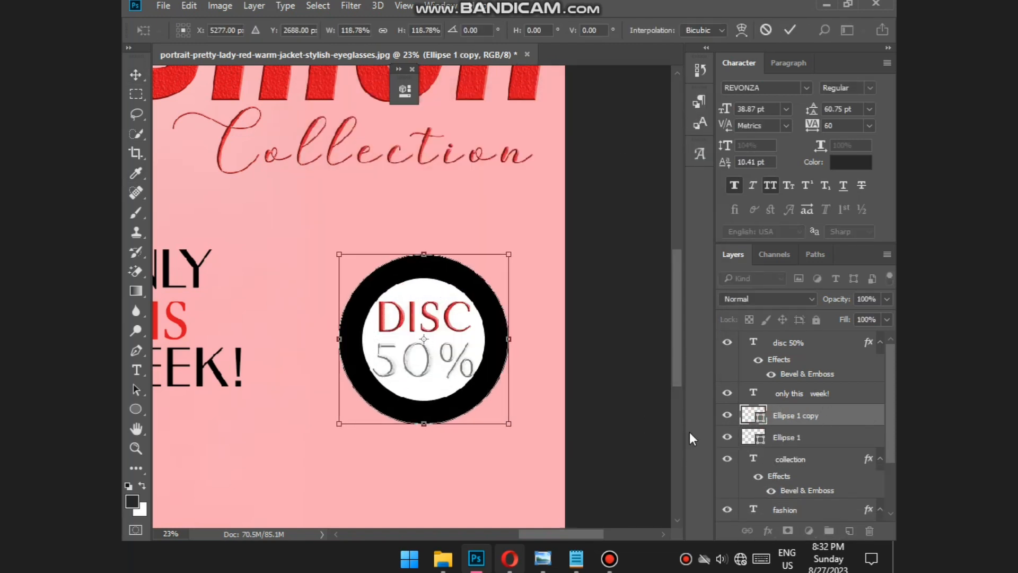
Turn the enlarged circle copy into a ring with a white stroke and no fill
click(136, 408)
click(315, 29)
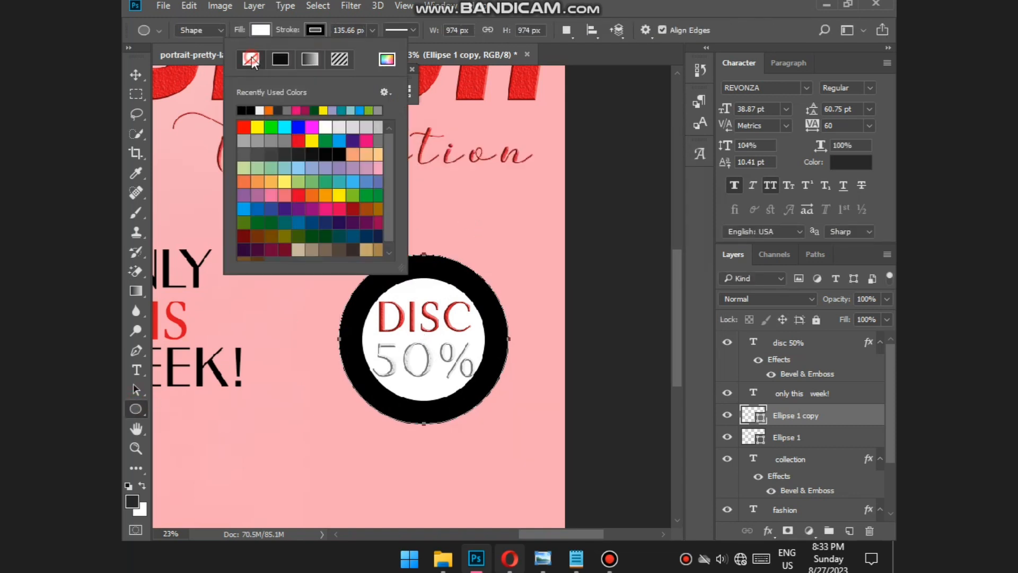
click(251, 59)
click(261, 110)
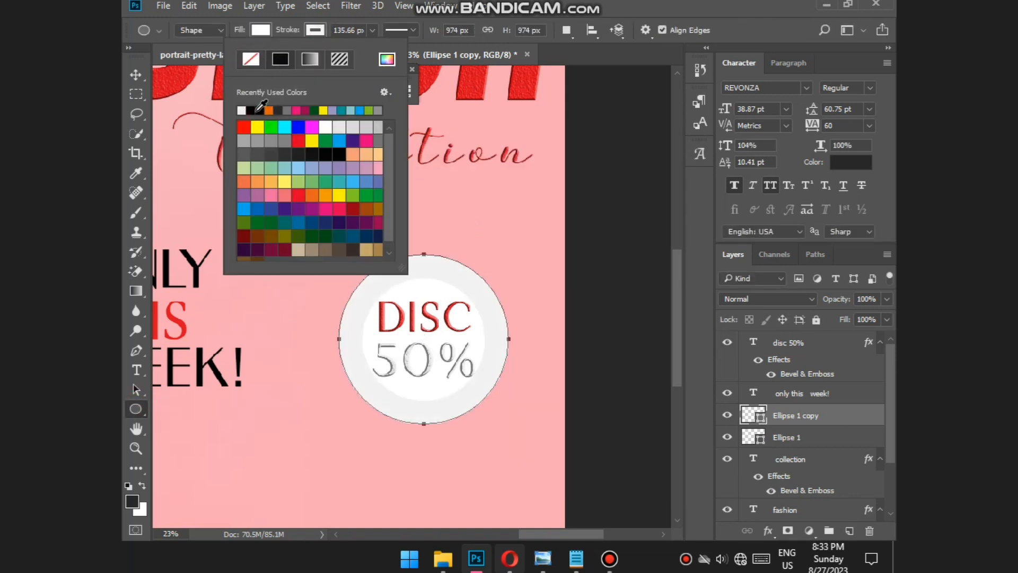
click(201, 59)
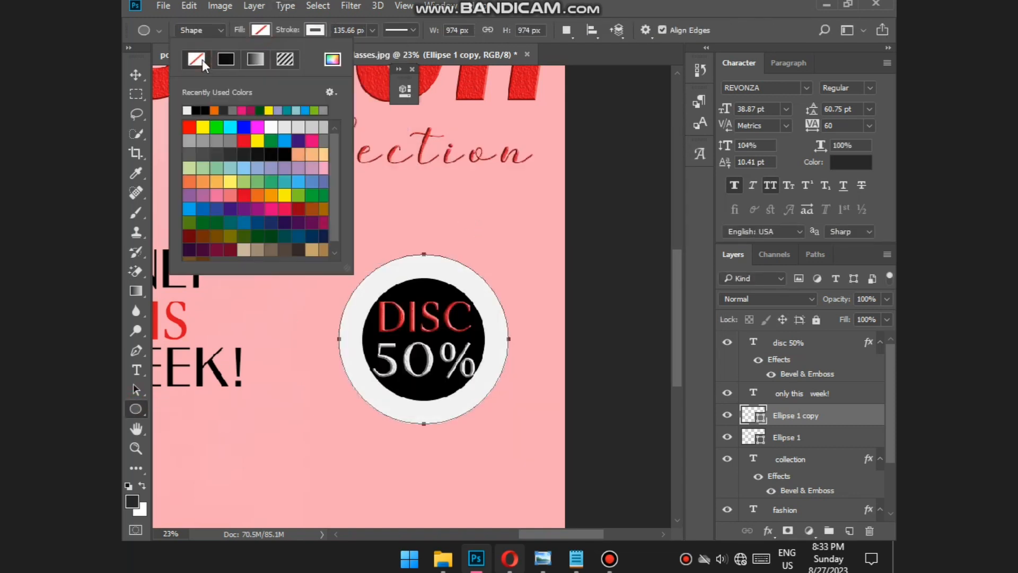
click(135, 77)
Give the ring a solid stroke style and set its stroke width to 34.70 px
click(136, 409)
click(400, 30)
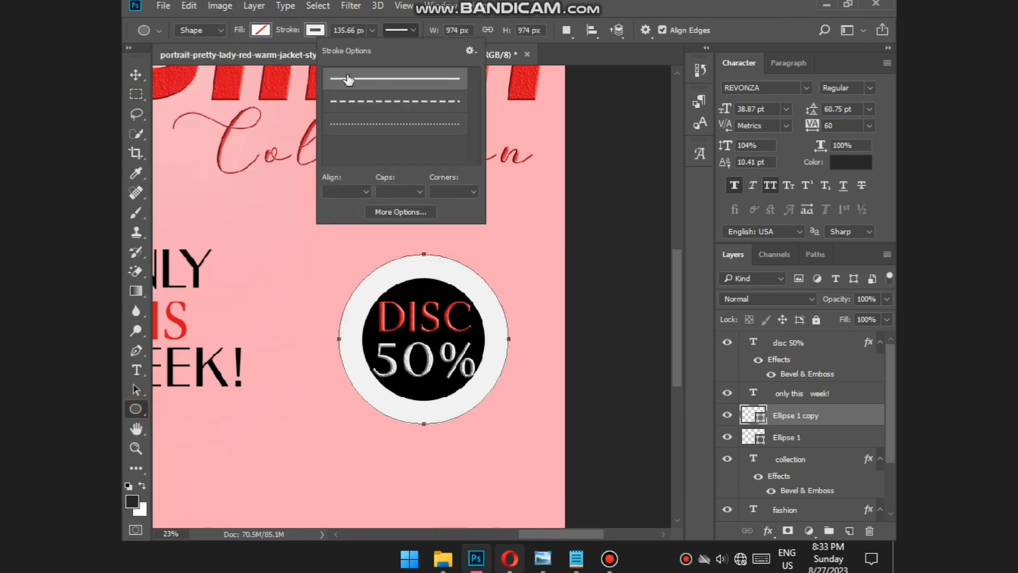
click(348, 79)
mouse_move(371, 31)
mouse_down()
mouse_move(387, 46)
mouse_move(339, 40)
mouse_move(389, 52)
mouse_move(377, 50)
mouse_up()
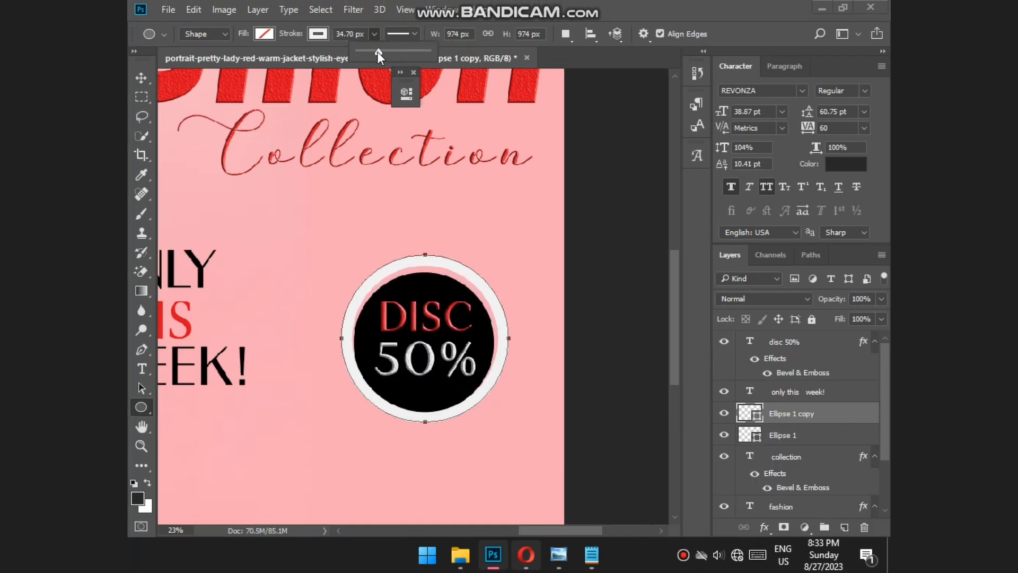
Scale the white ring down to 94.87%, center it around the black circle and select the DISC 50% text layer
key(v)
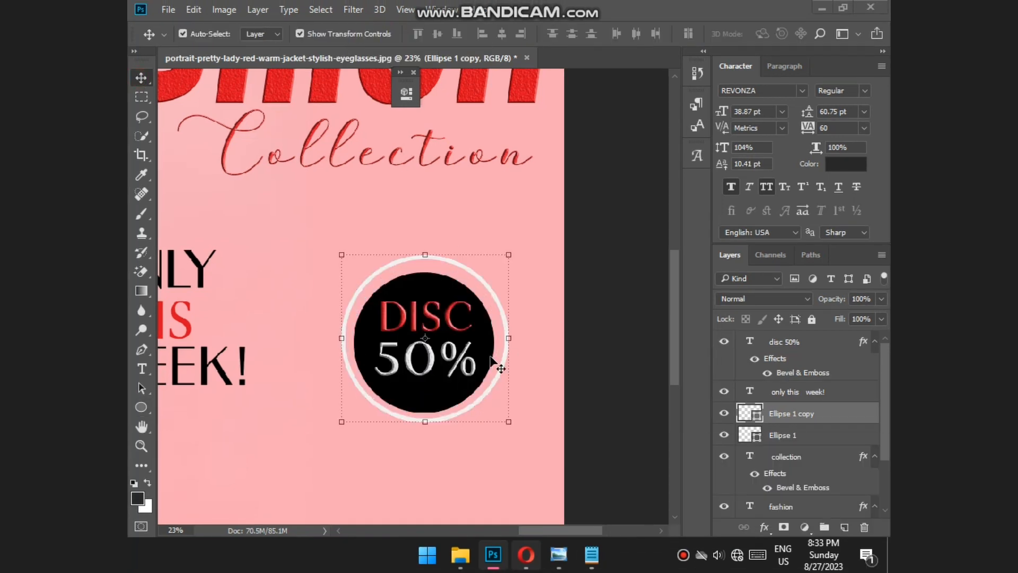
click(509, 338)
key(Return)
drag(495, 358, 478, 343)
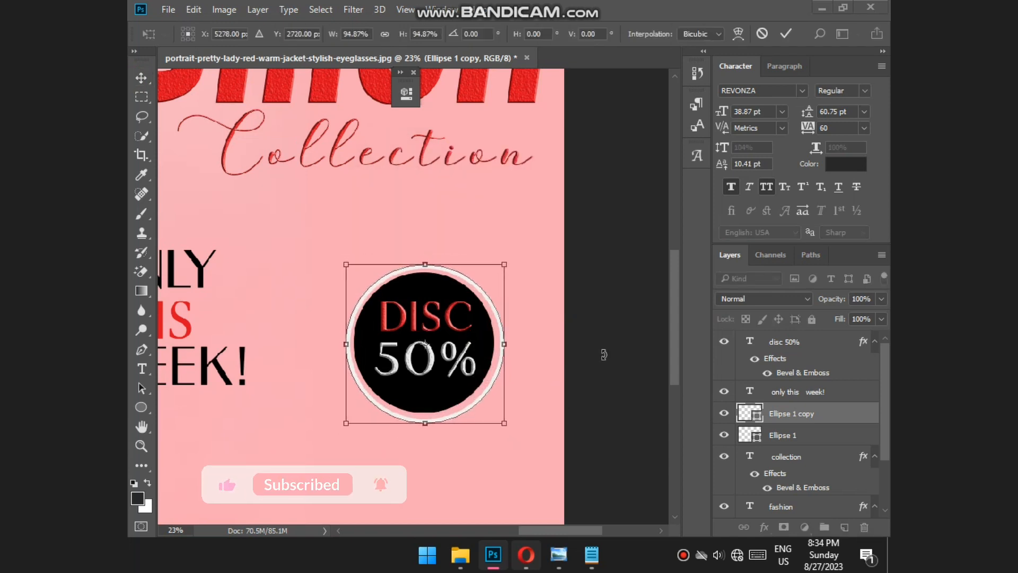
key(Return)
click(475, 340)
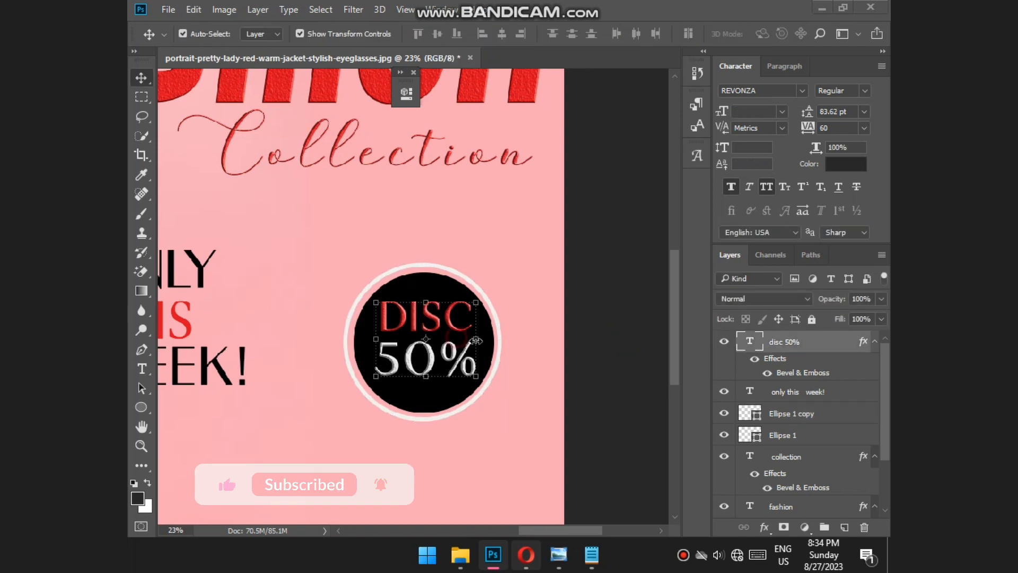
Add a "shop now" text below ONLY THIS WEEK! and enlarge it to 112.12 pt
click(496, 374)
click(561, 383)
key(ctrl+0)
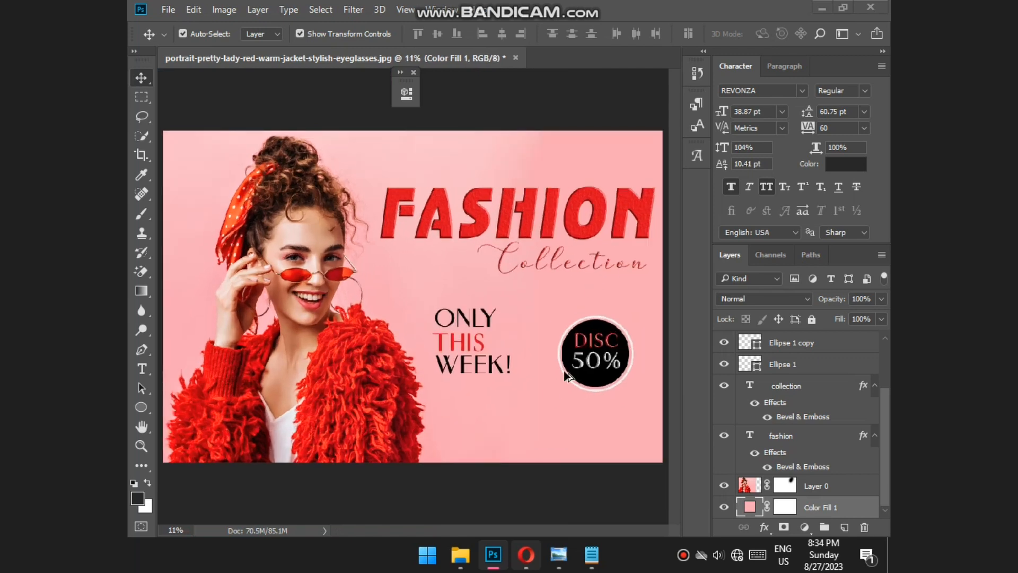
key(t)
click(463, 411)
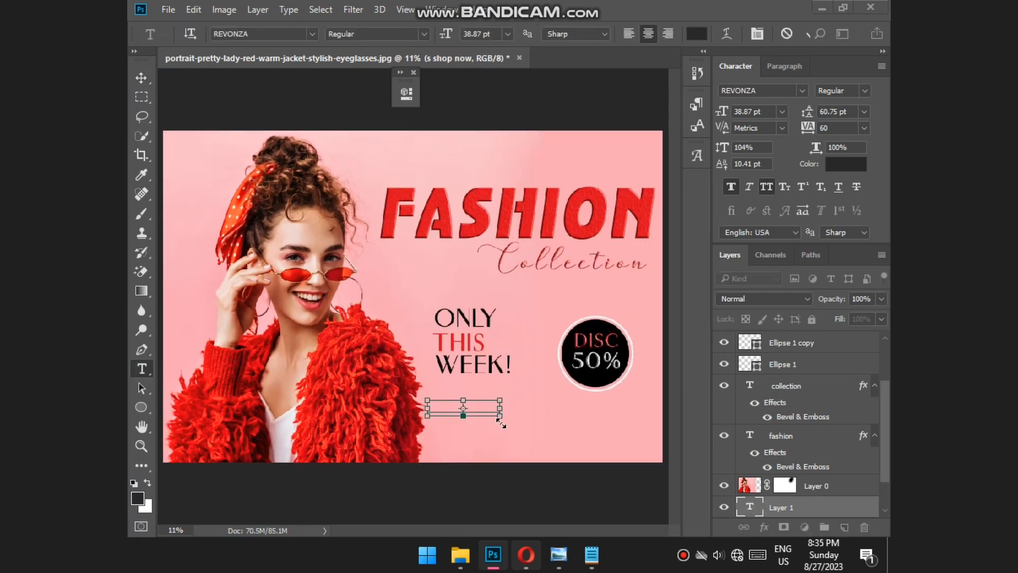
drag(502, 419, 532, 449)
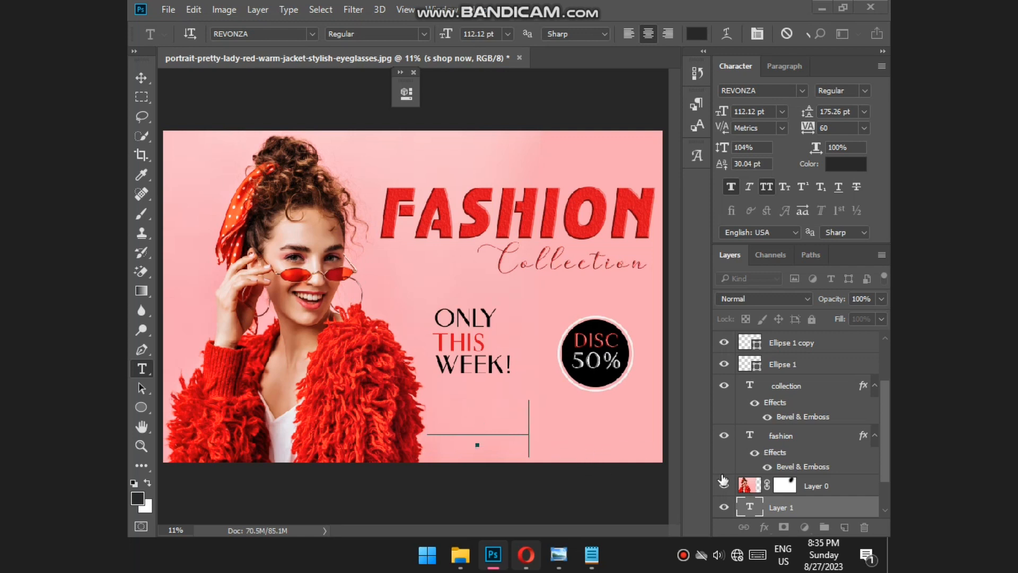
Move the shop now text layer above the photo and the ellipse layers
click(563, 486)
drag(785, 507, 785, 342)
click(513, 419)
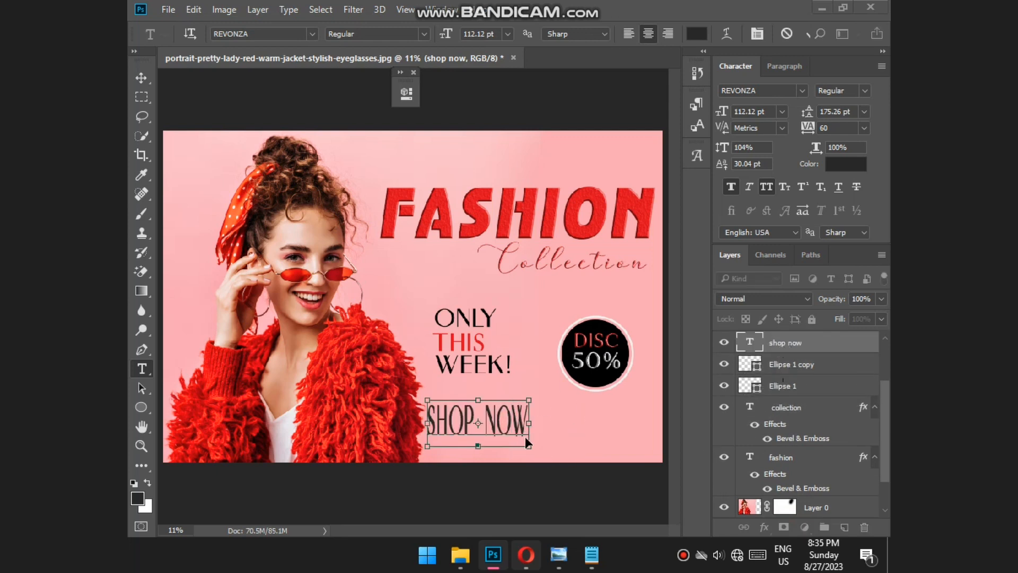
Shrink the SHOP NOW text to 63.88 pt in the banner's lower-right corner and set its tracking to 40
ctrl+click(529, 446)
drag(532, 432, 637, 454)
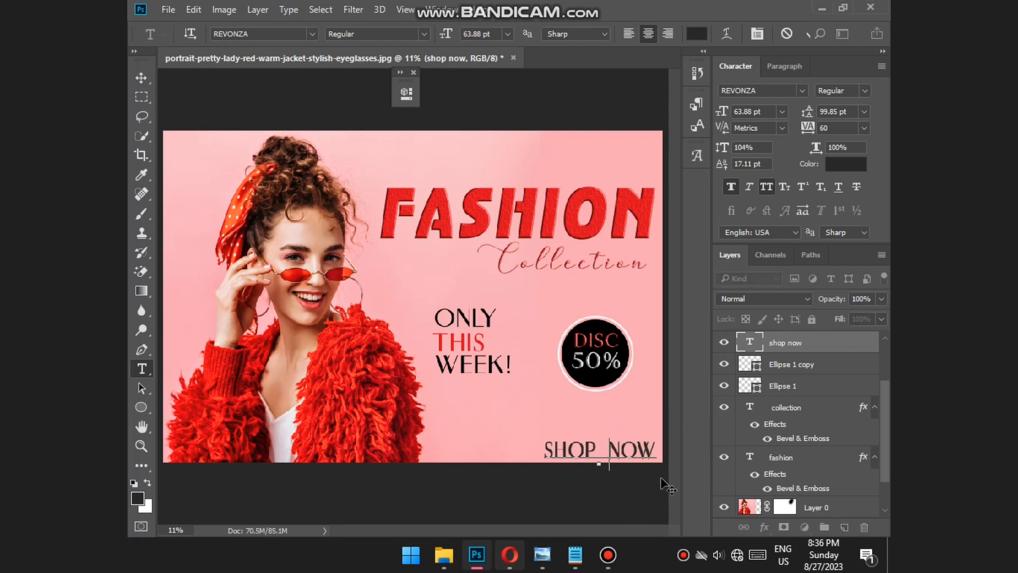
key(ctrl+a)
click(610, 489)
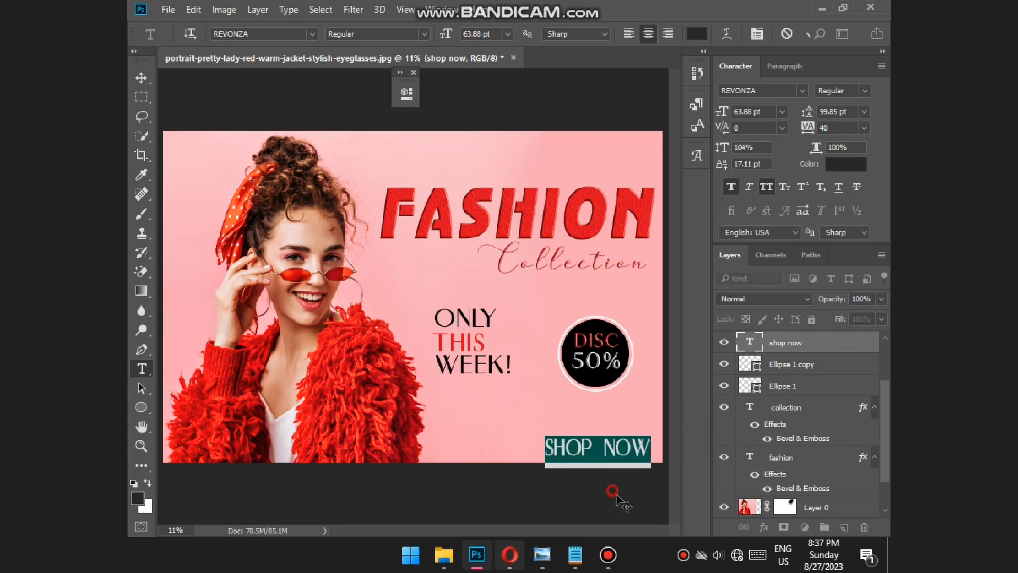
Draw a black rounded rectangle of about 1646 x 338 px with a 10 px radius over the SHOP NOW text
click(137, 410)
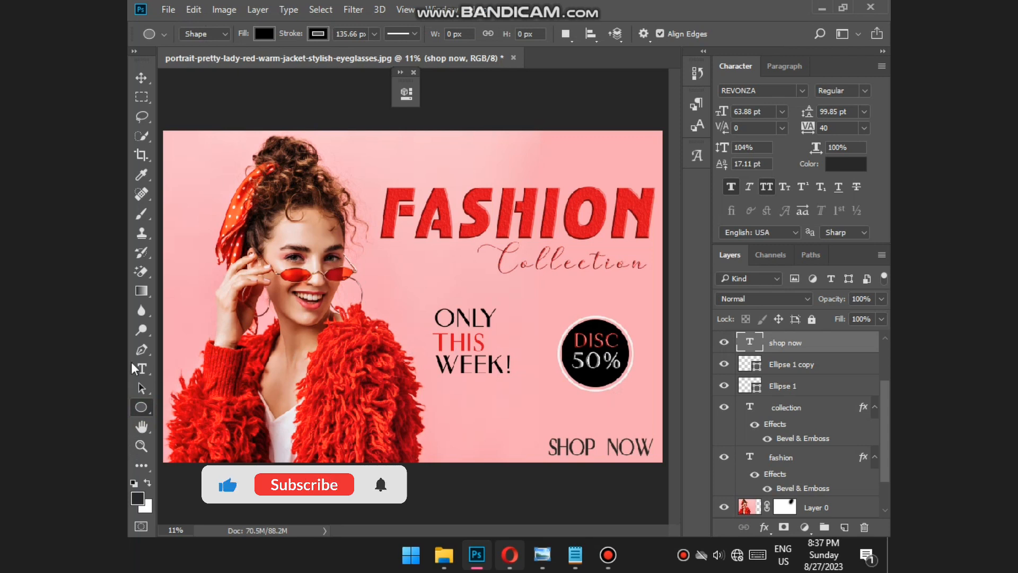
right_click(139, 409)
click(178, 409)
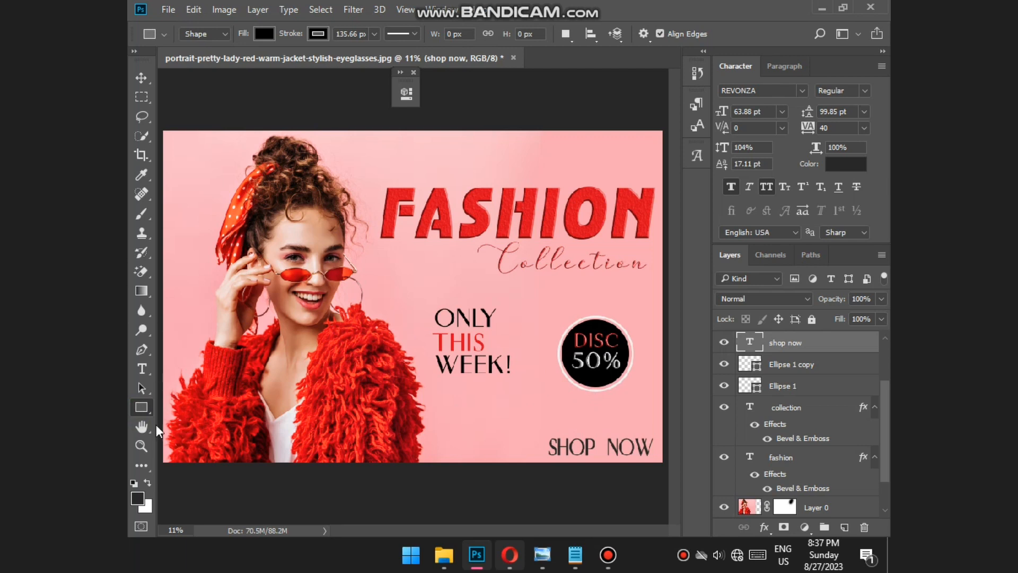
right_click(141, 408)
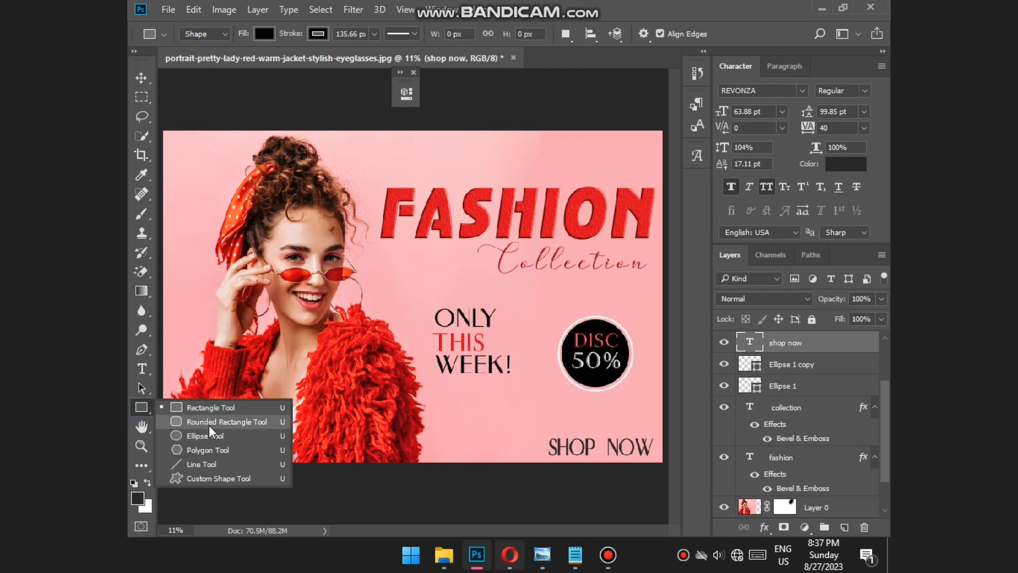
click(210, 423)
drag(521, 436, 655, 463)
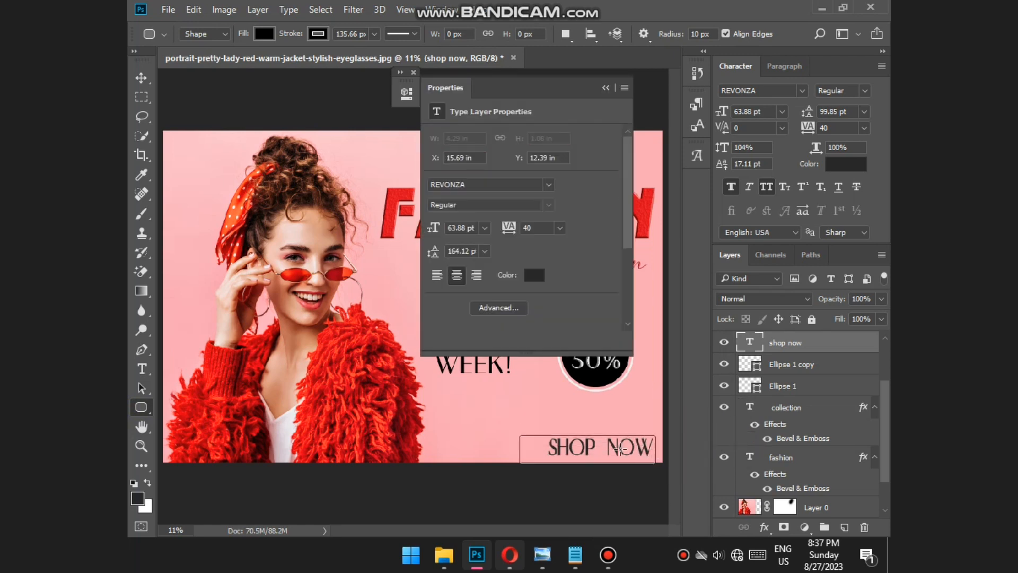
click(604, 88)
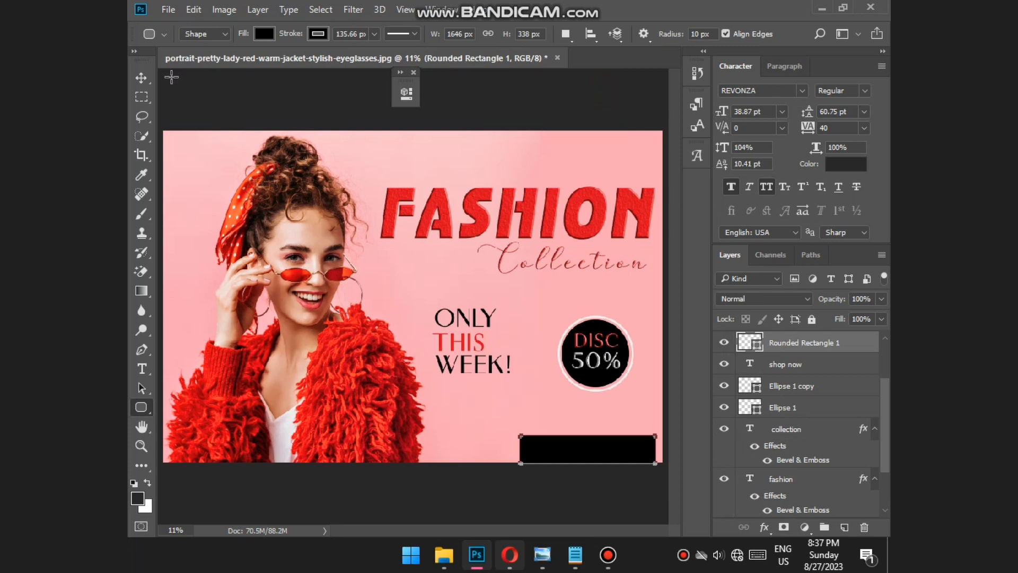
Bring the shop now text layer above the rounded rectangle and color the text white (ffffff)
click(147, 81)
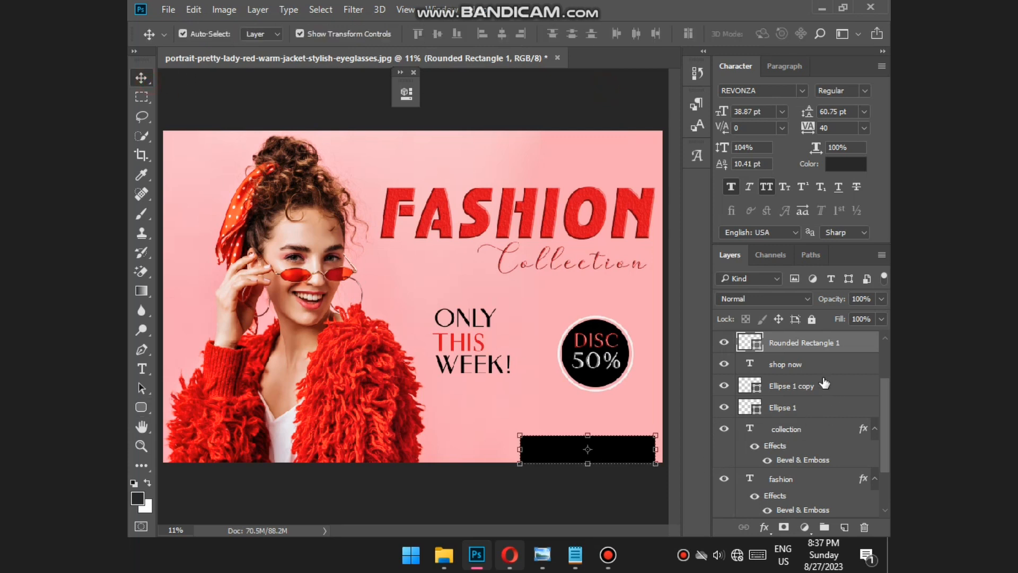
drag(815, 363, 814, 344)
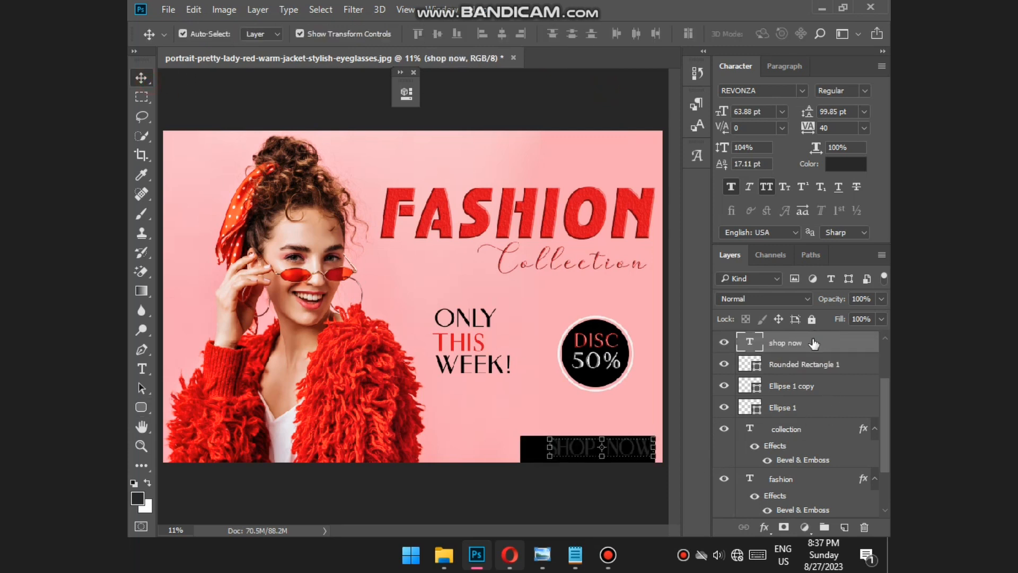
double_click(760, 348)
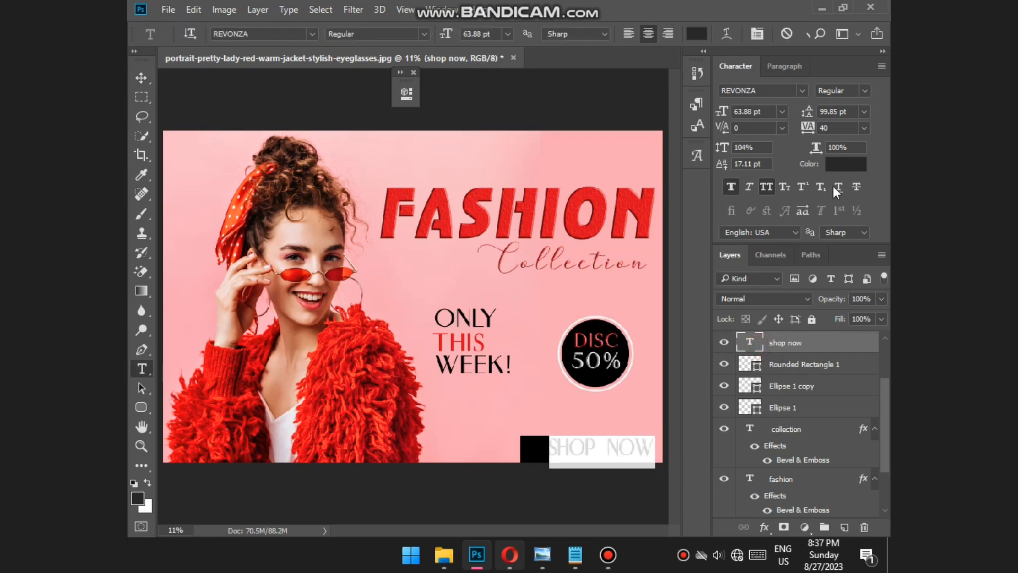
click(859, 162)
text(ffffff)
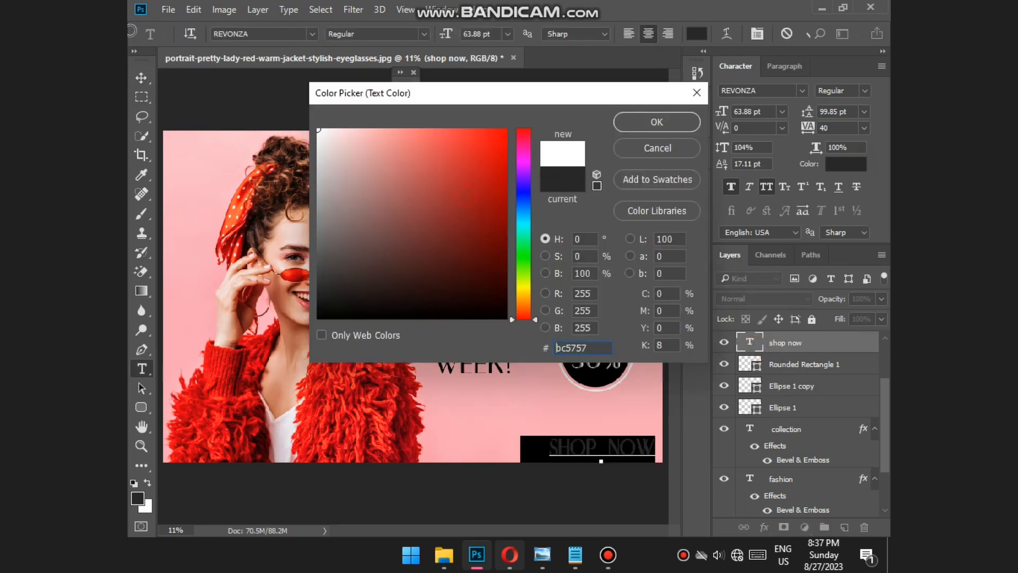
click(658, 123)
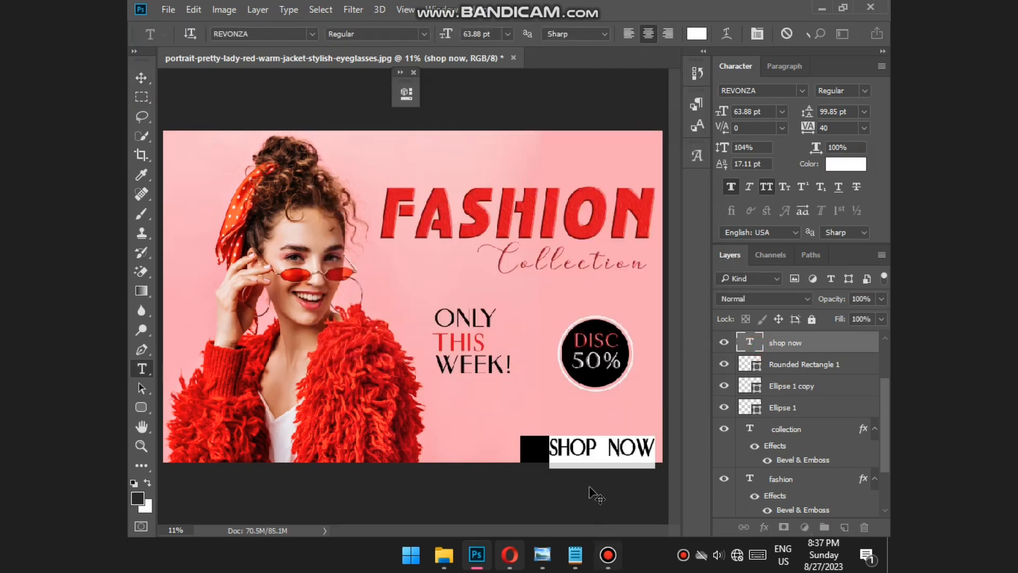
Center the SHOP NOW text on the rounded rectangle and set the rectangle's fill to red (ff0000)
drag(647, 448, 579, 454)
key(v)
alt+scroll(580, 454, up, 3)
click(757, 369)
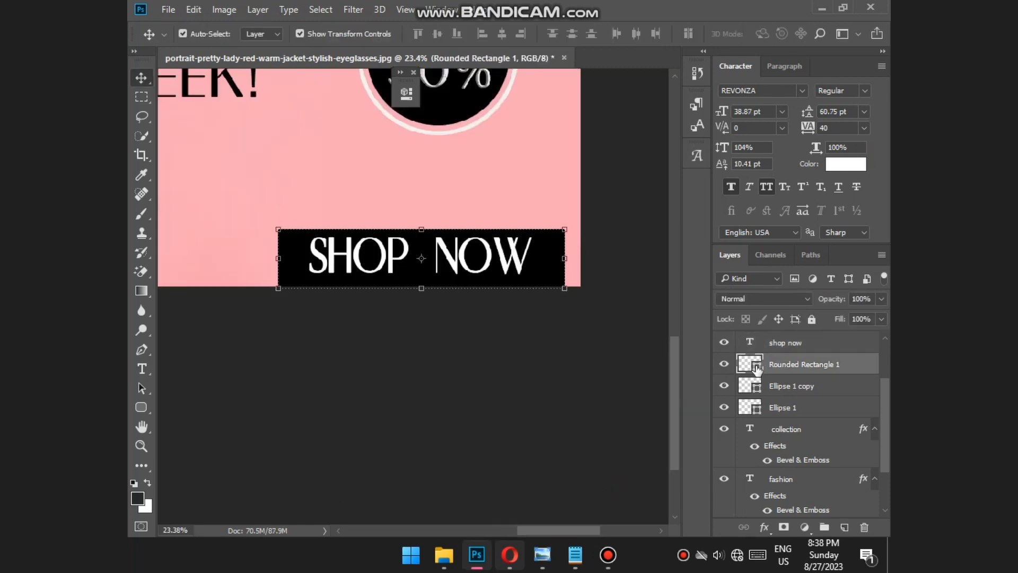
double_click(758, 370)
text(ff0000)
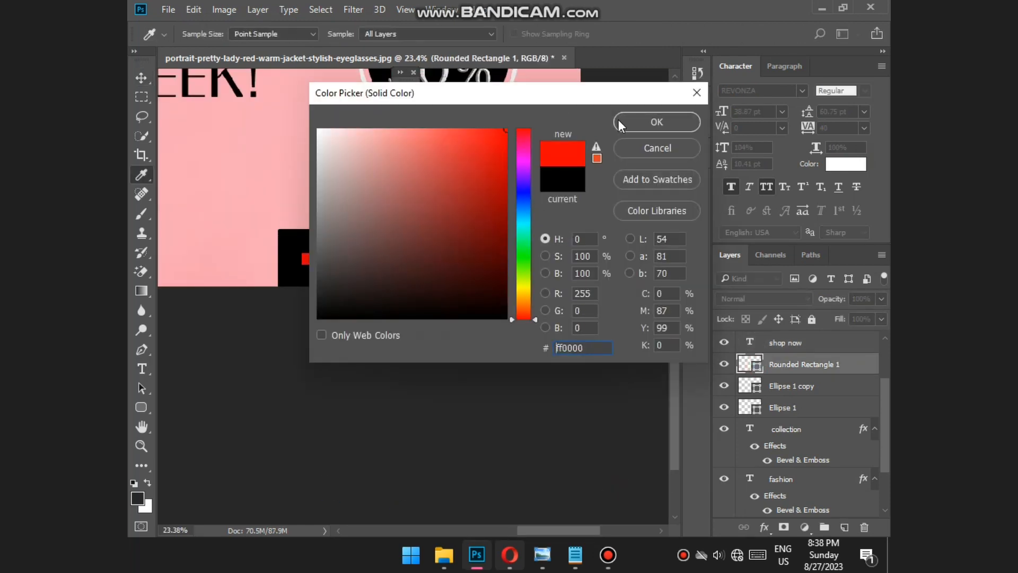
click(626, 122)
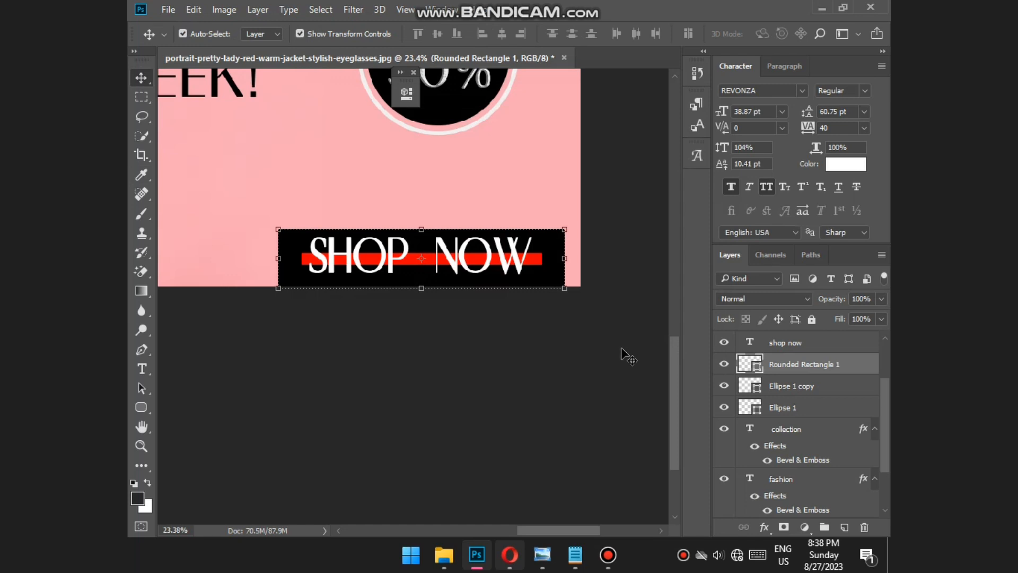
click(629, 358)
alt+scroll(620, 352, down, 5)
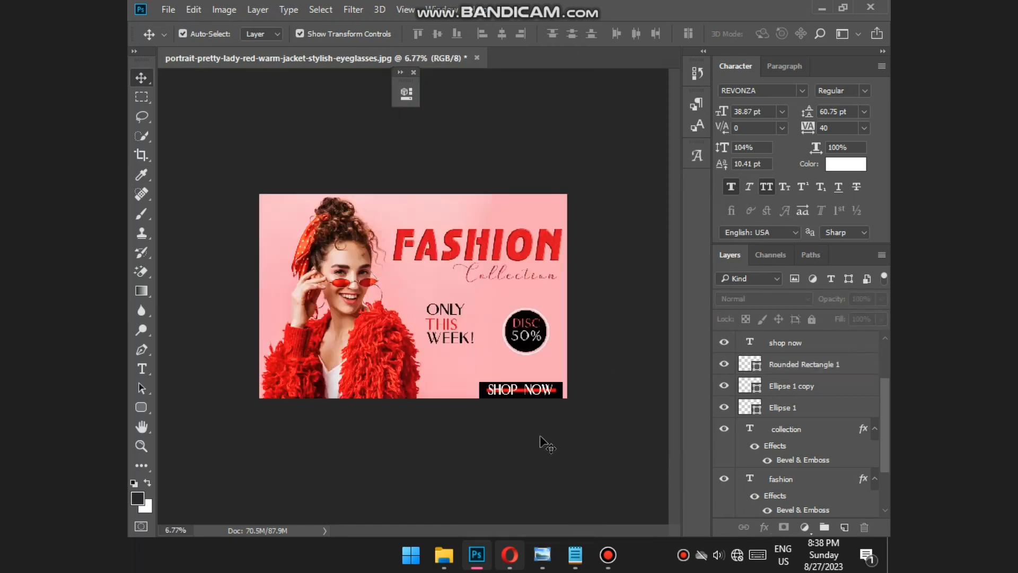
alt+scroll(546, 445, up, 1)
alt+scroll(521, 452, up, 1)
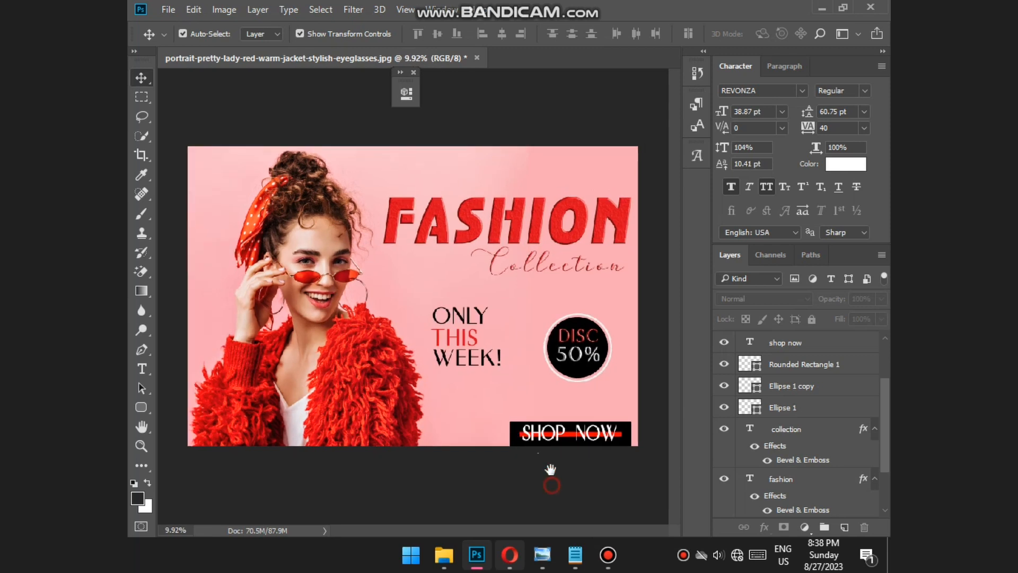
Move the white ring and black circle layers up around the disc 50% text layer, above the only this week! layer
click(569, 338)
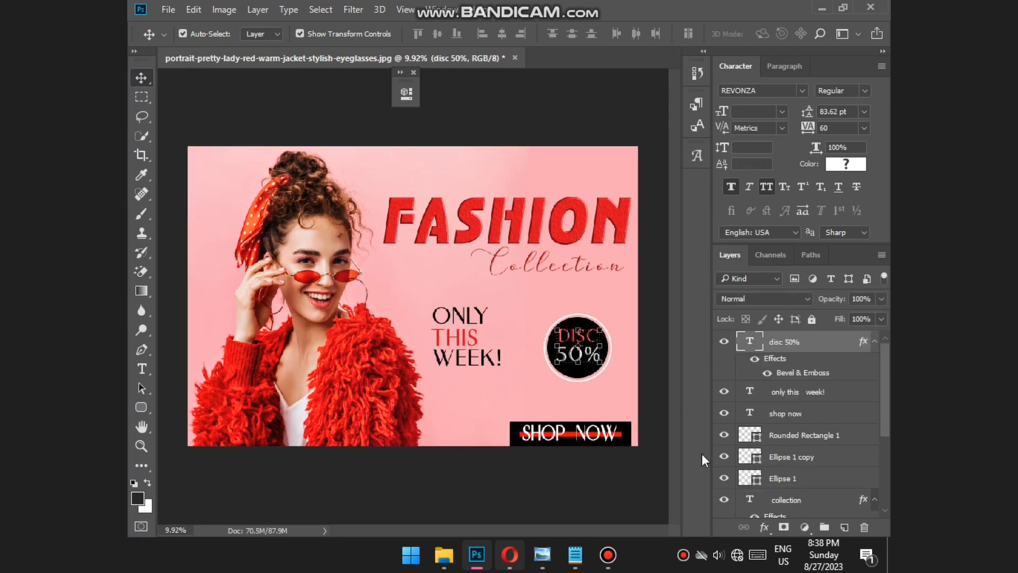
click(824, 392)
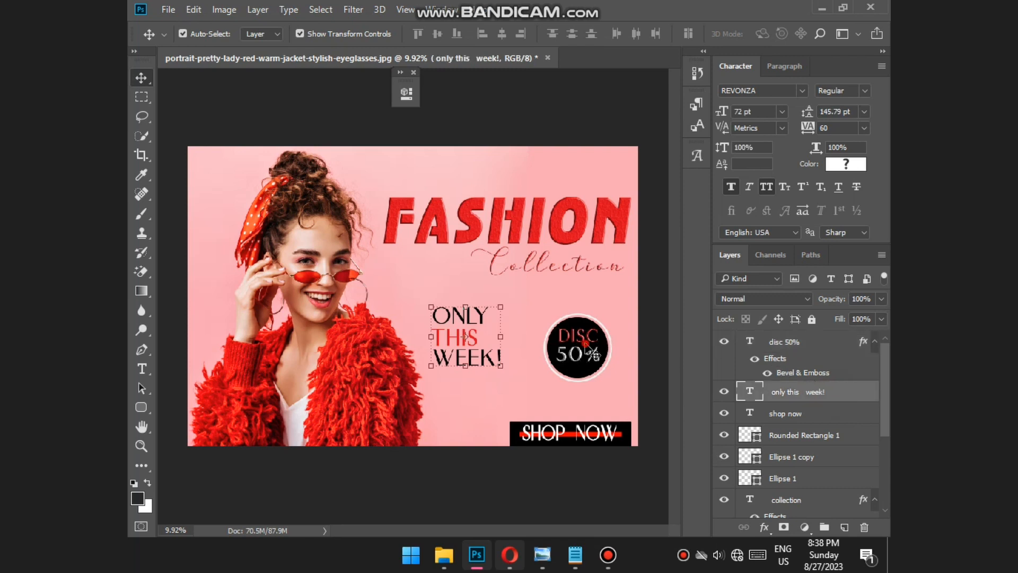
click(783, 342)
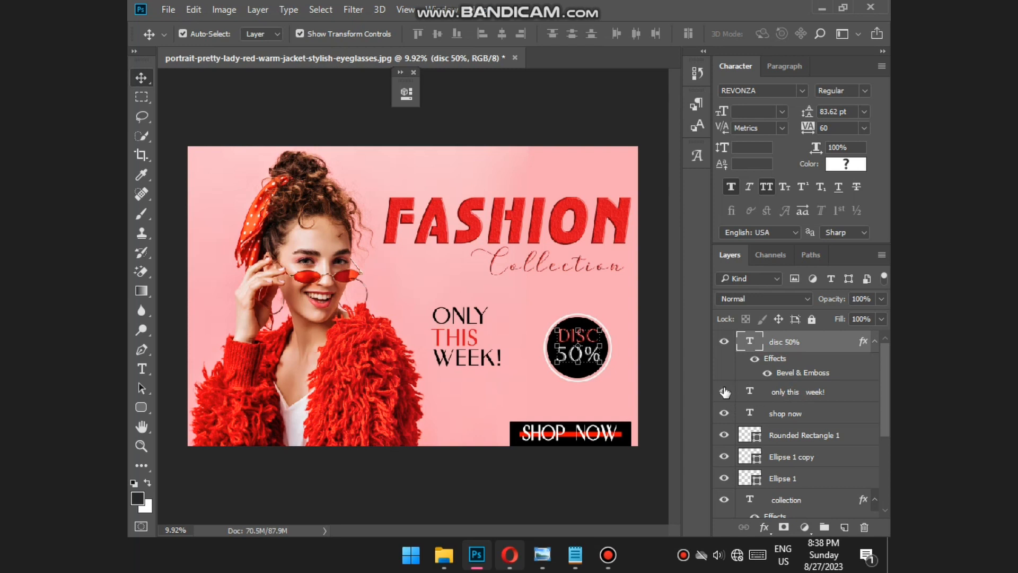
click(568, 455)
click(554, 366)
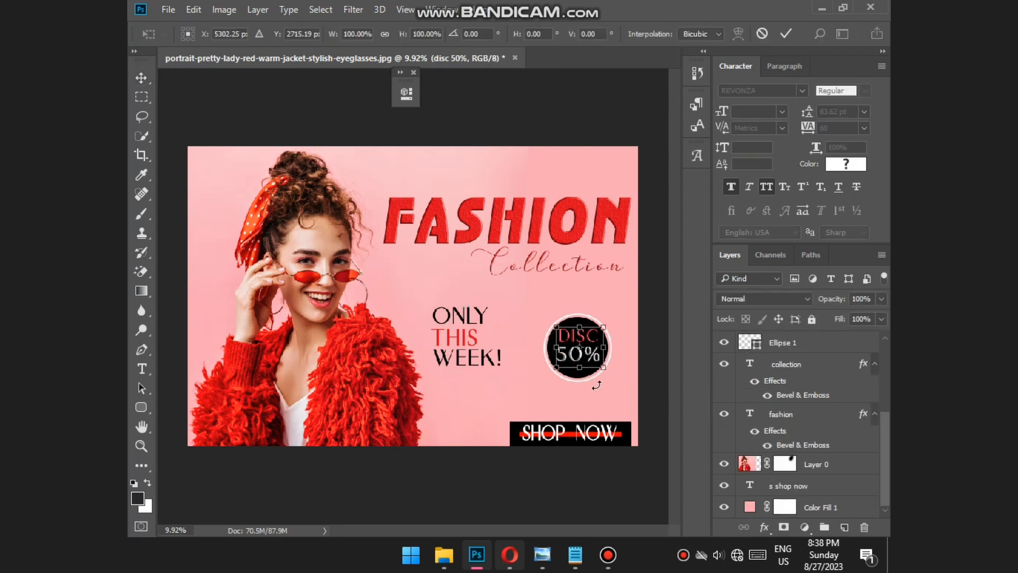
scroll(724, 452, up, 3)
key(ctrl+bracketright)
key(ctrl+bracketright)
key(ctrl+bracketright)
key(ctrl+bracketright)
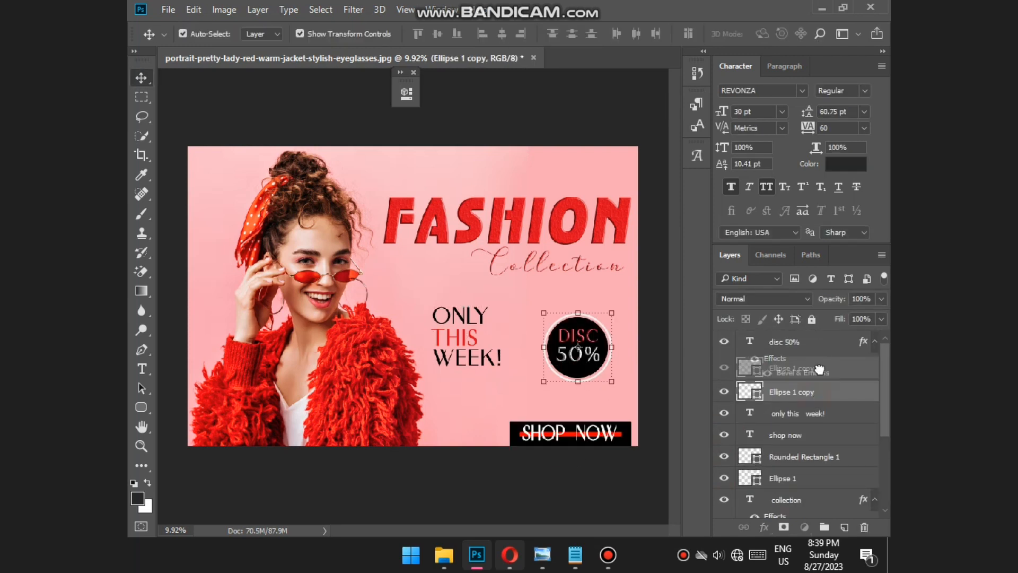
click(732, 464)
key(ctrl+bracketright)
key(ctrl+bracketright)
key(ctrl+bracketright)
Select the ring, the black circle and the DISC 50% text together and enlarge the whole badge
shift+click(750, 341)
key(ctrl+t)
drag(608, 378, 631, 391)
key(Return)
Enlarge the ONLY THIS WEEK! text to 89.65 pt beside the discount badge
click(513, 344)
key(ctrl+t)
drag(513, 344, 497, 338)
key(Return)
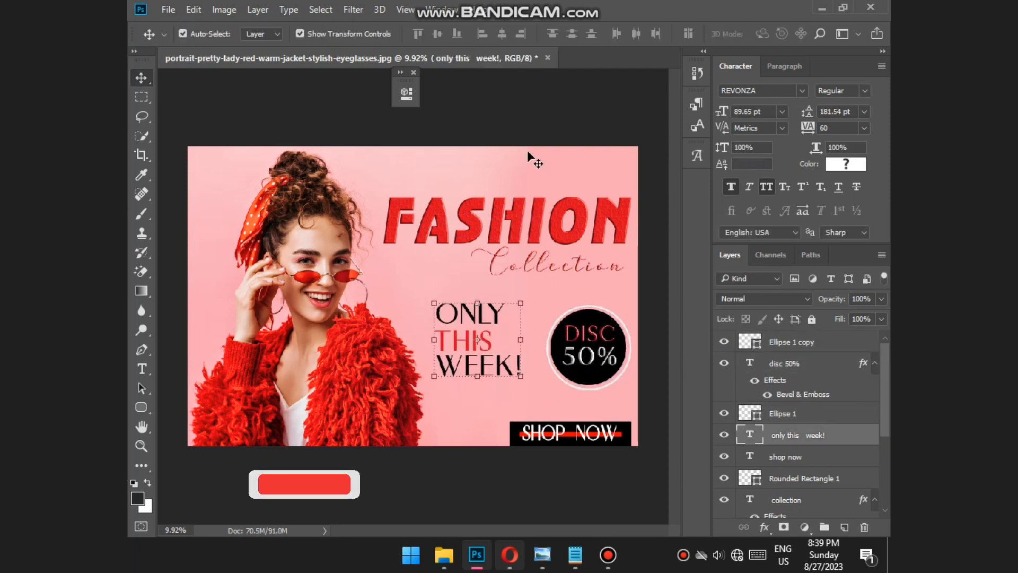
Convert the white ring layer around the DISC 50% badge to a smart object
click(528, 151)
click(582, 270)
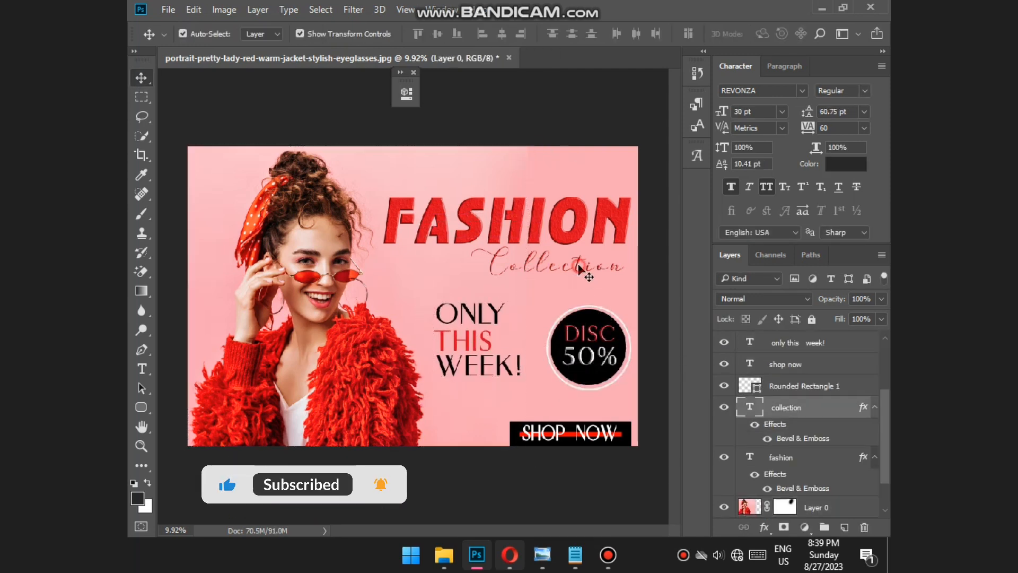
click(510, 220)
click(589, 348)
scroll(607, 363, up, 3)
drag(593, 425, 477, 379)
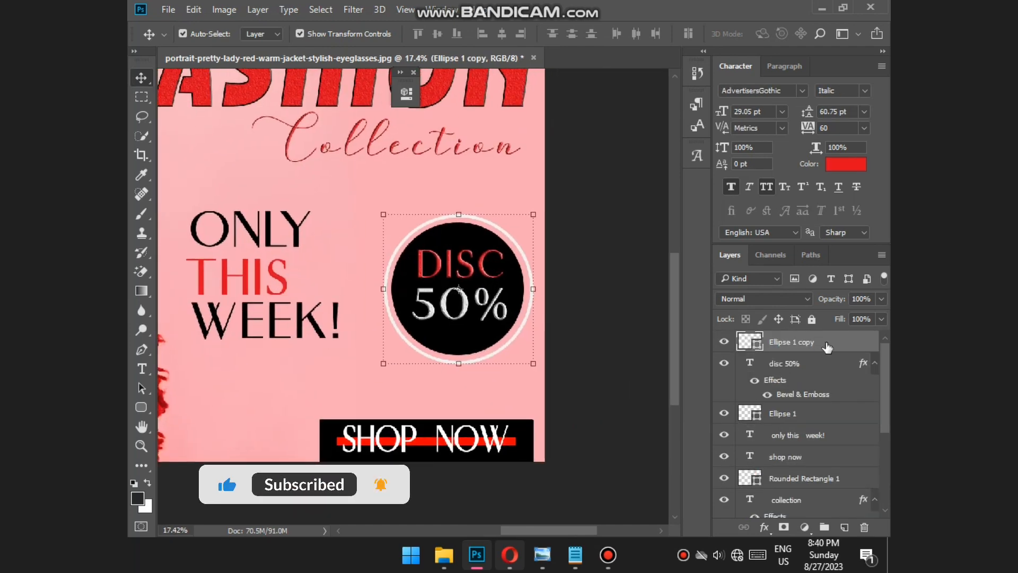
click(141, 407)
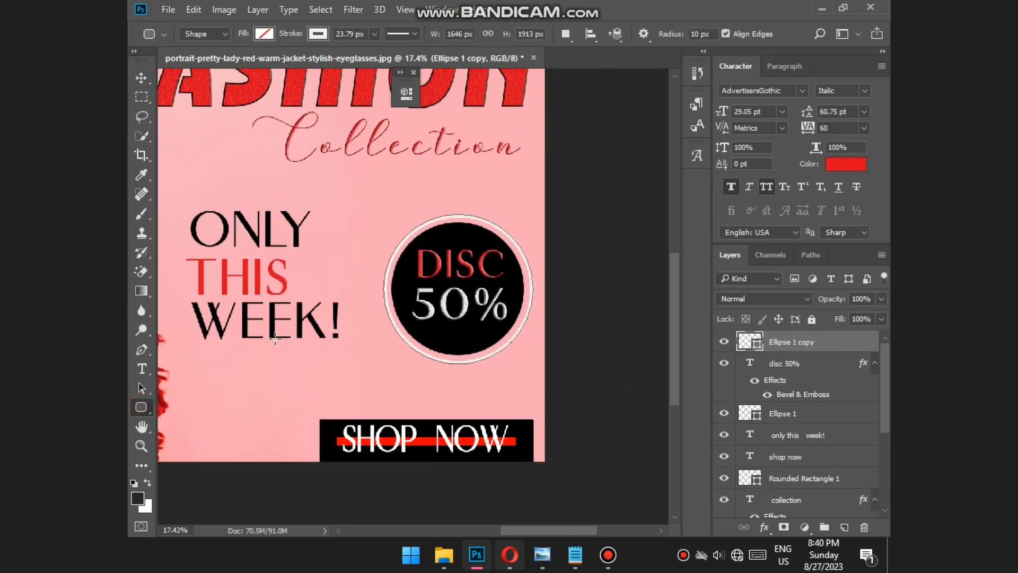
right_click(833, 342)
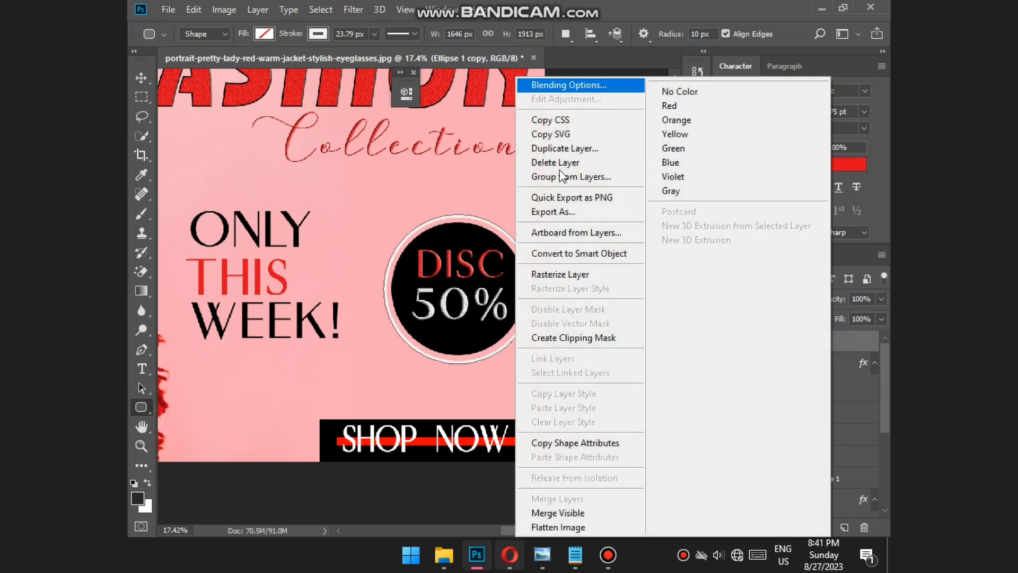
click(591, 253)
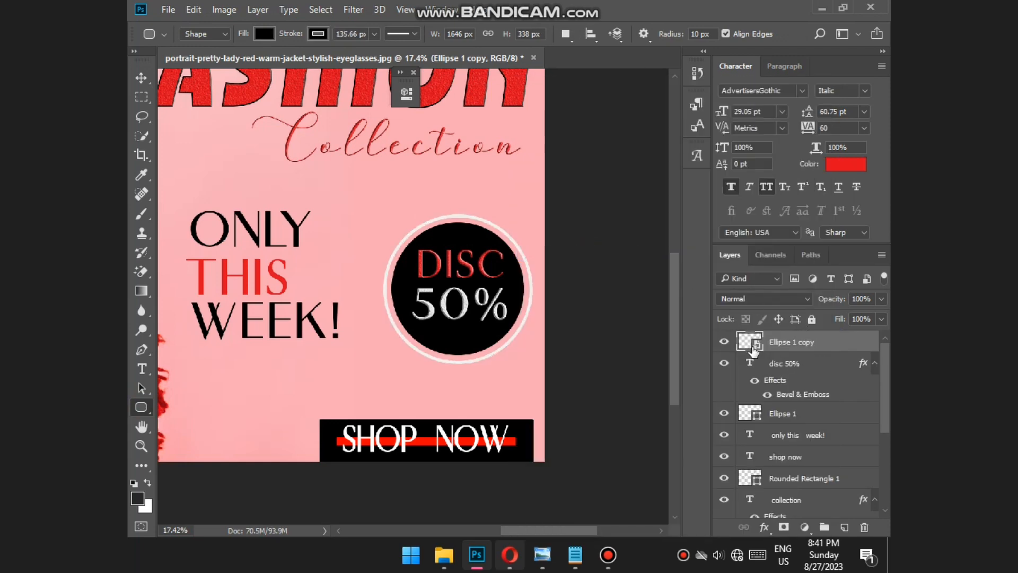
Add a Gradient Overlay effect to the white ring layer around the DISC 50% badge
double_click(816, 343)
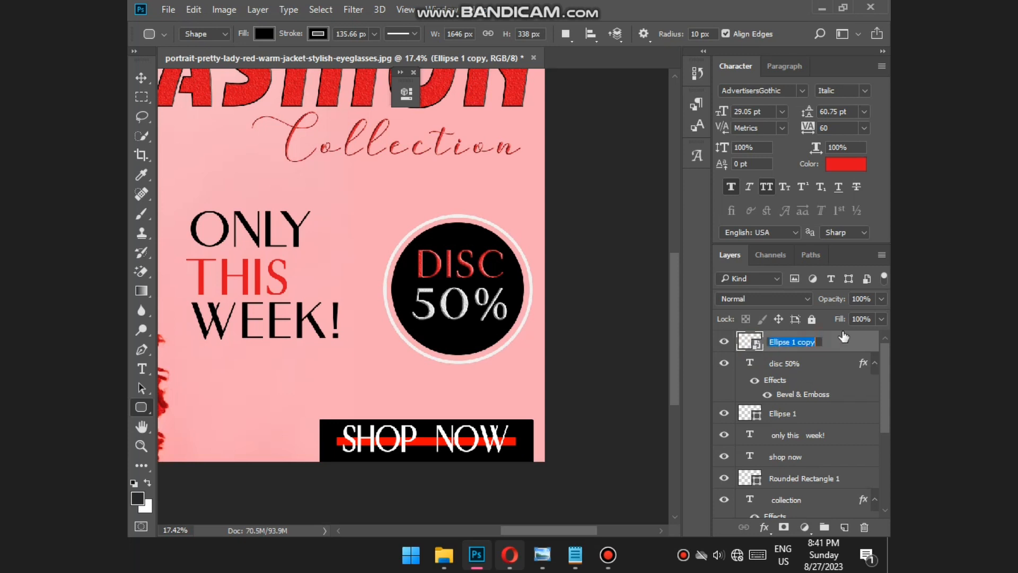
double_click(845, 345)
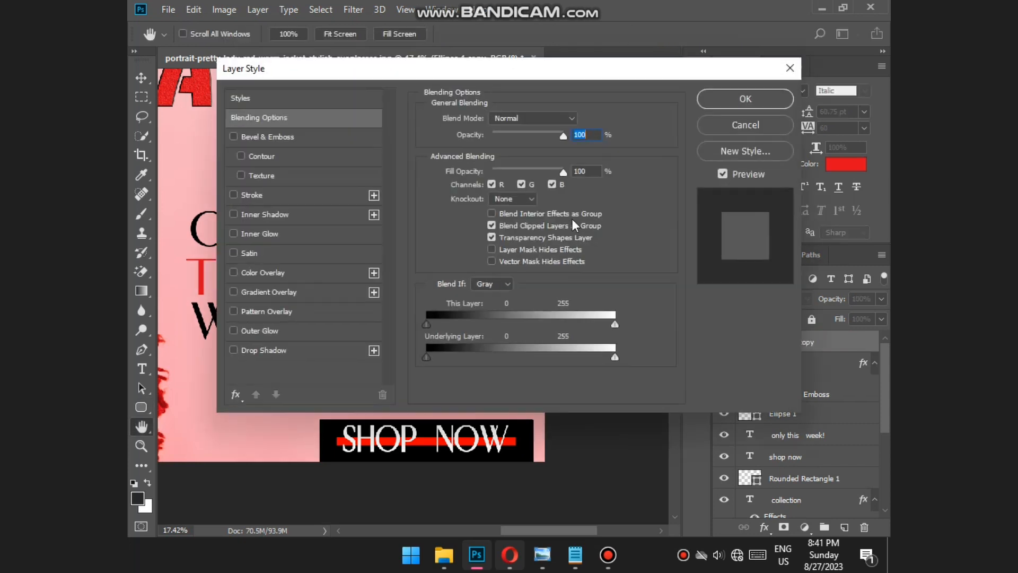
click(233, 291)
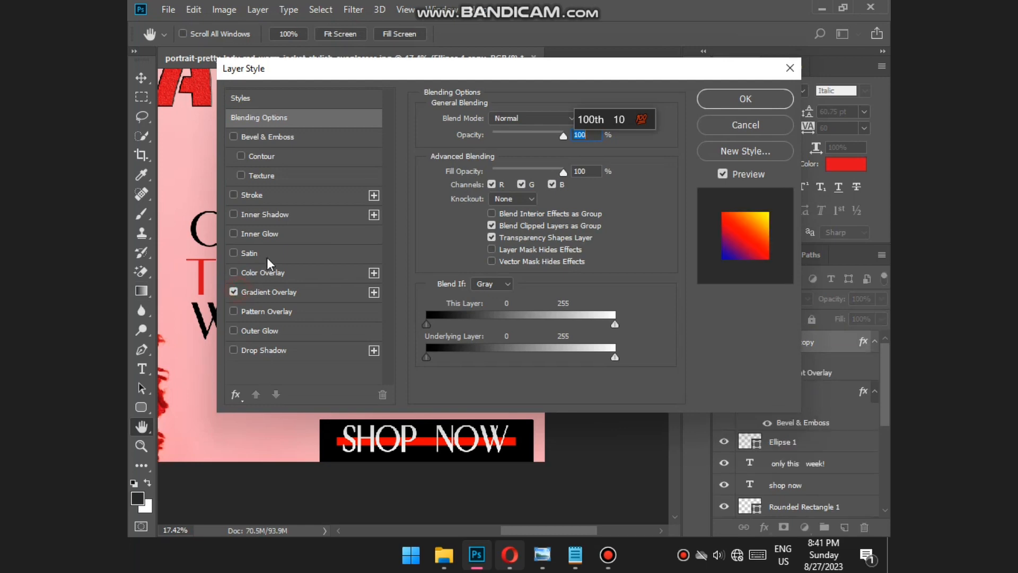
drag(399, 72, 786, 70)
Set the ring's overlay gradient to run from red to black, based on the blue-to-black preset, and apply the layer style
click(641, 291)
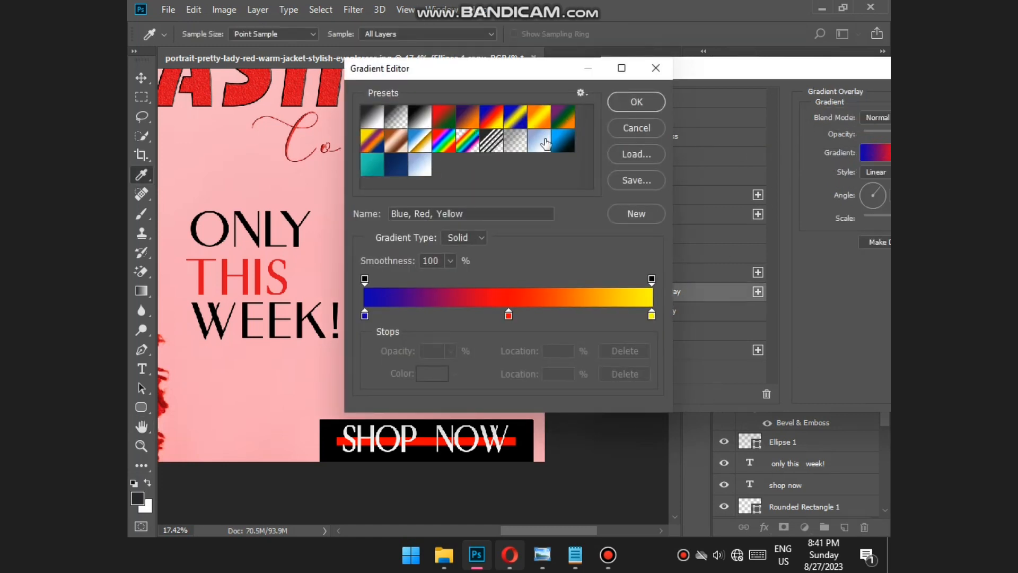
click(546, 142)
click(365, 316)
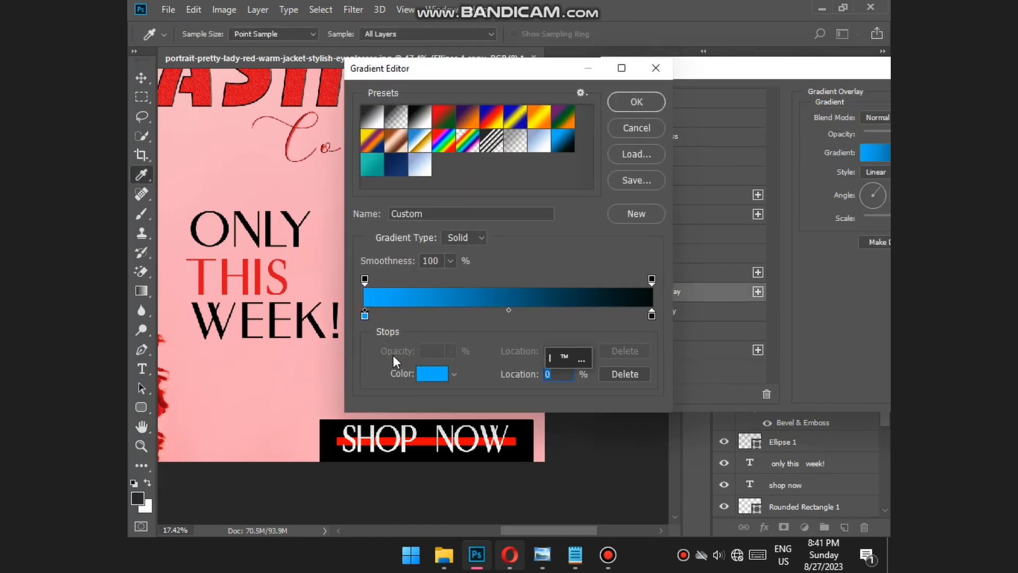
click(434, 374)
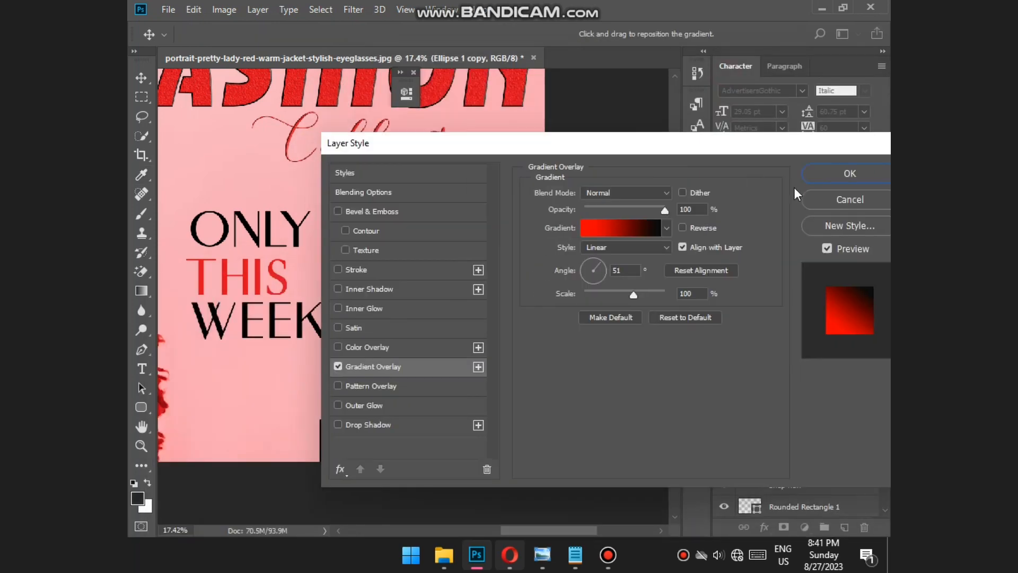
click(849, 174)
scroll(435, 304, down, 3)
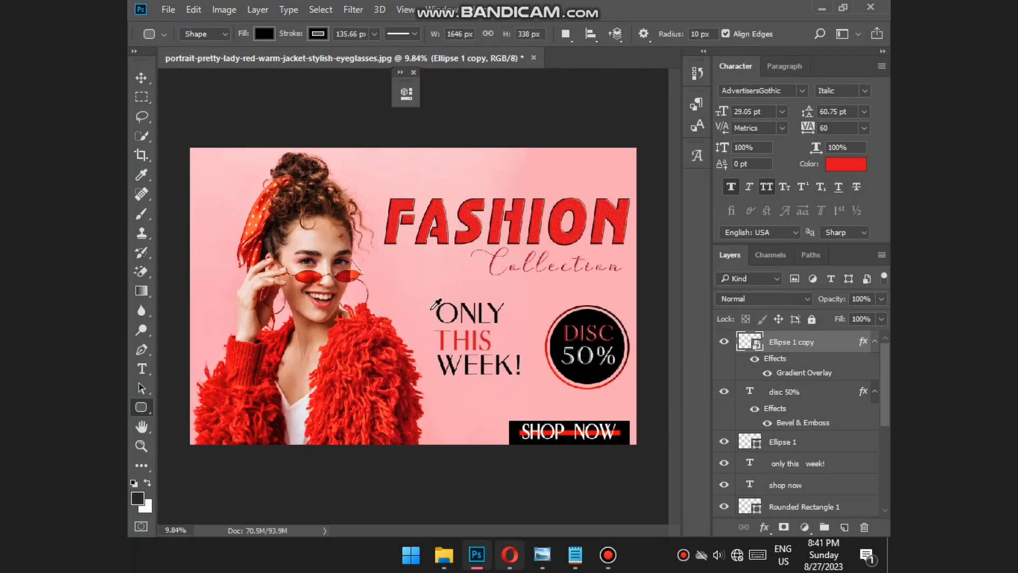
click(489, 471)
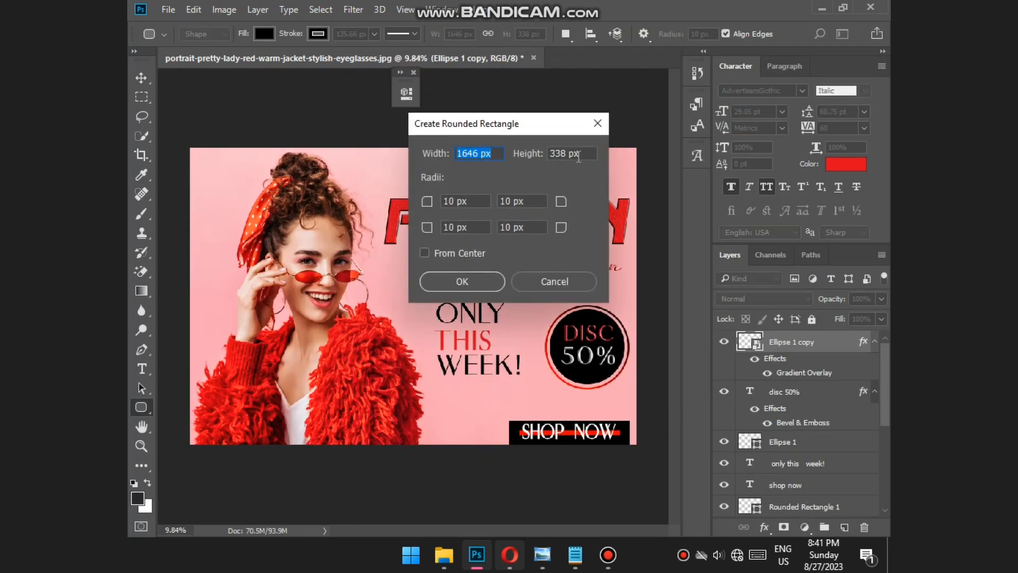
click(530, 283)
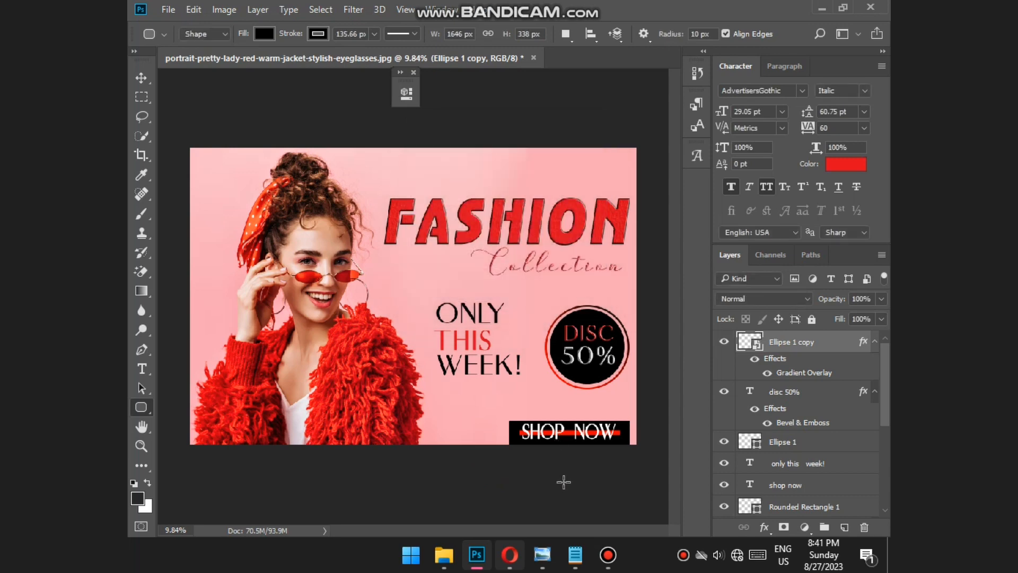
scroll(507, 318, up, 2)
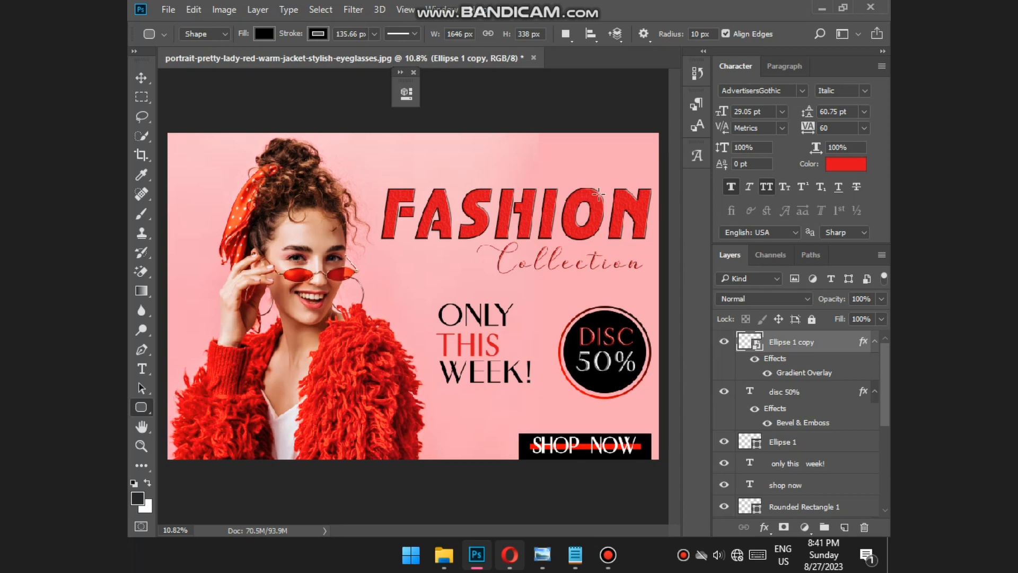
Deselect all layers and save a PNG copy of the banner as portrait-pretty-lady-red-warm-jacket-stylish-eyeglasses.png
click(141, 77)
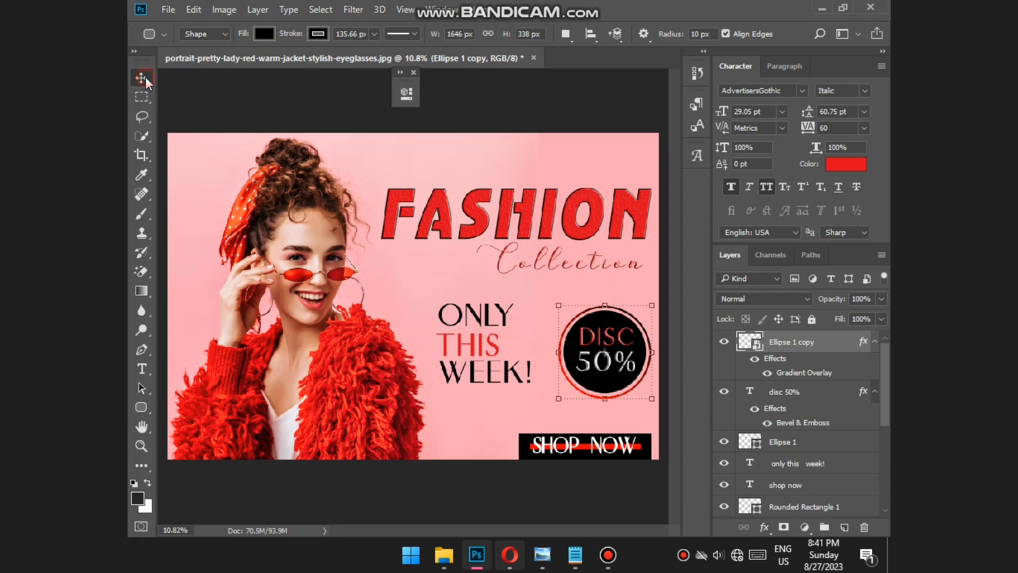
click(444, 109)
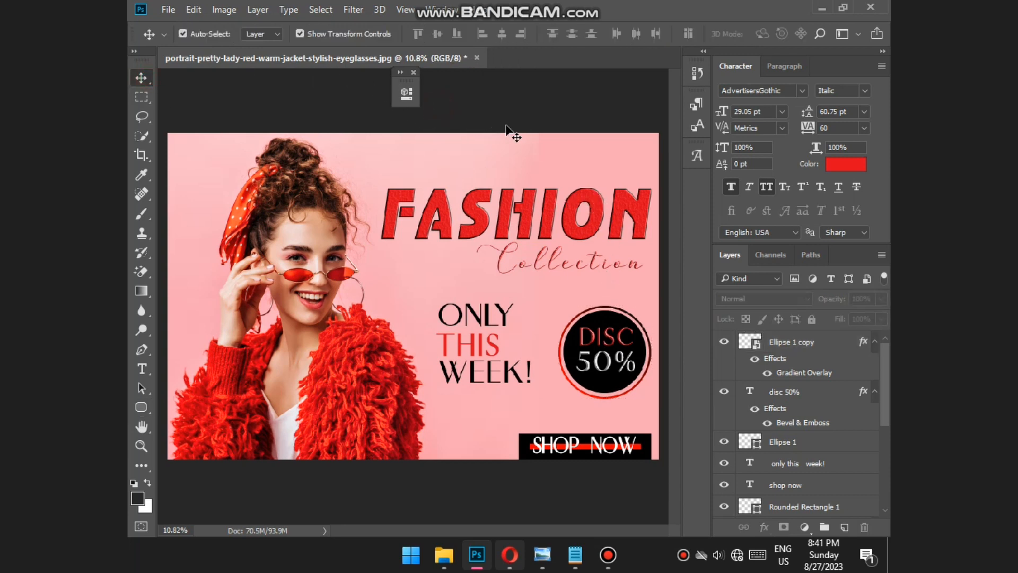
key(ctrl+shift+s)
click(518, 393)
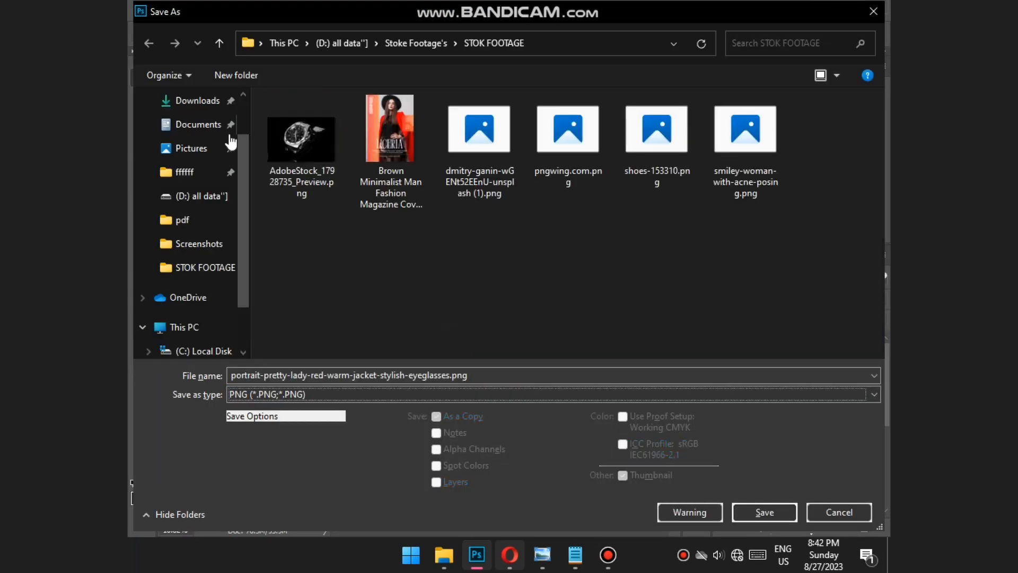
scroll(212, 138, up, 2)
click(183, 132)
click(764, 511)
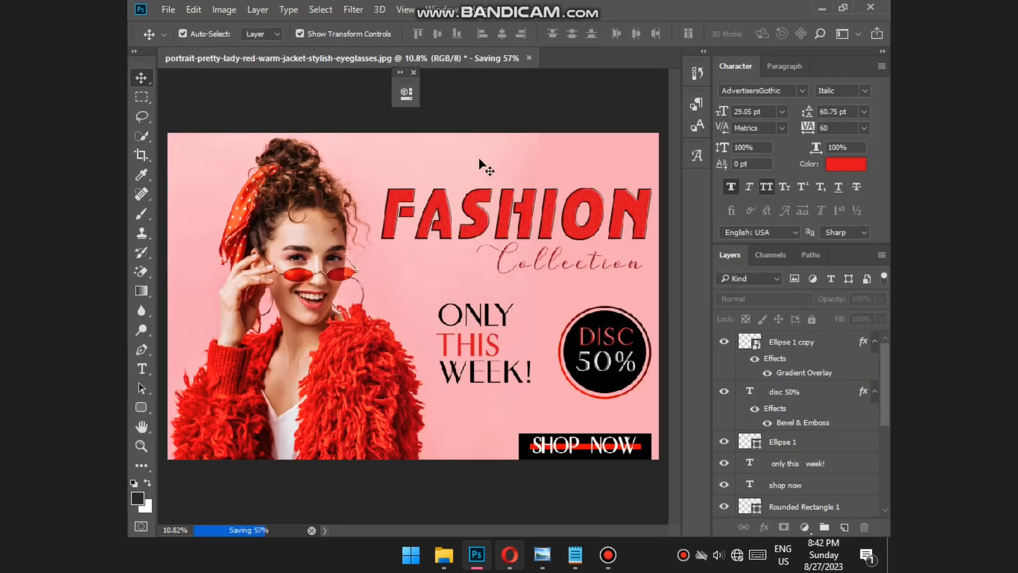
Switch to Windows Photo Viewer and inspect the exported banner PNG up close and as a whole
key(alt+Tab)
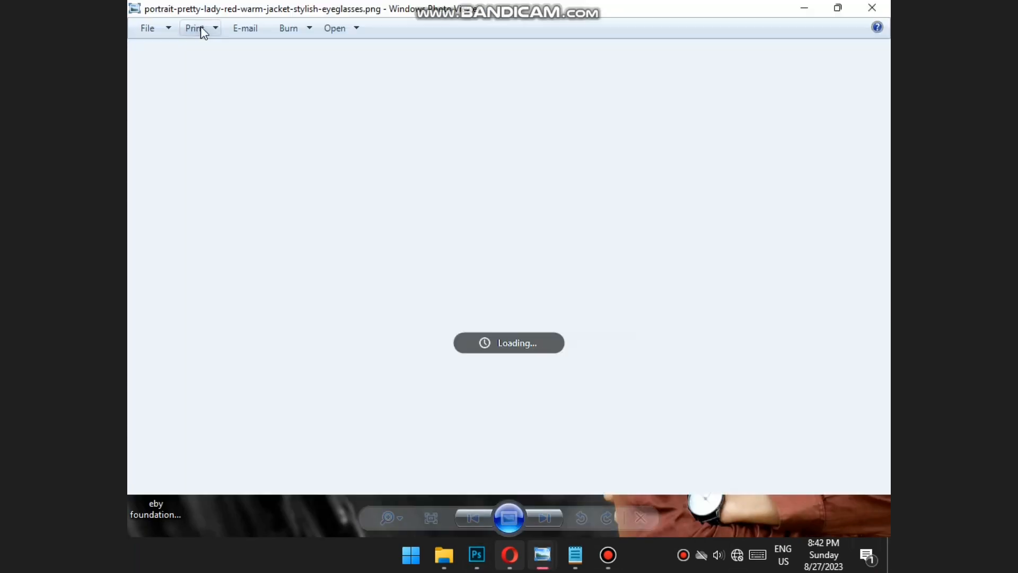
scroll(509, 174, up, 2)
scroll(509, 173, down, 3)
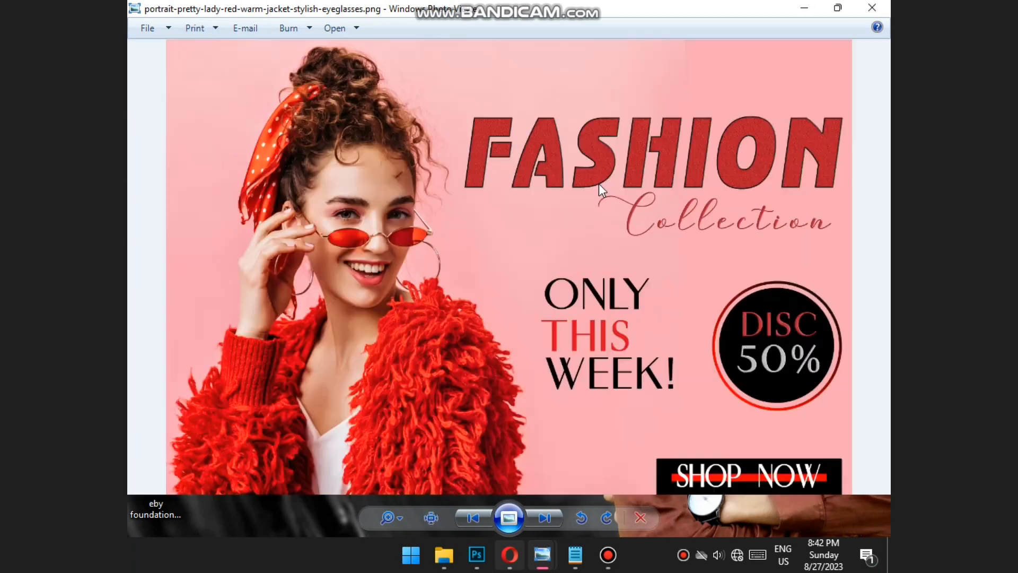
scroll(634, 216, up, 3)
drag(673, 254, 593, 404)
scroll(597, 236, down, 3)
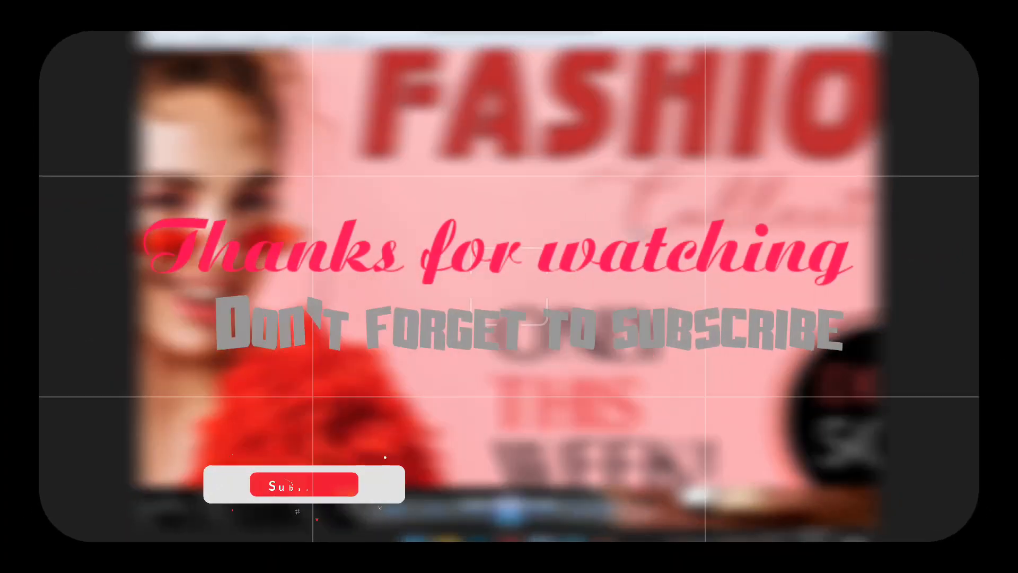